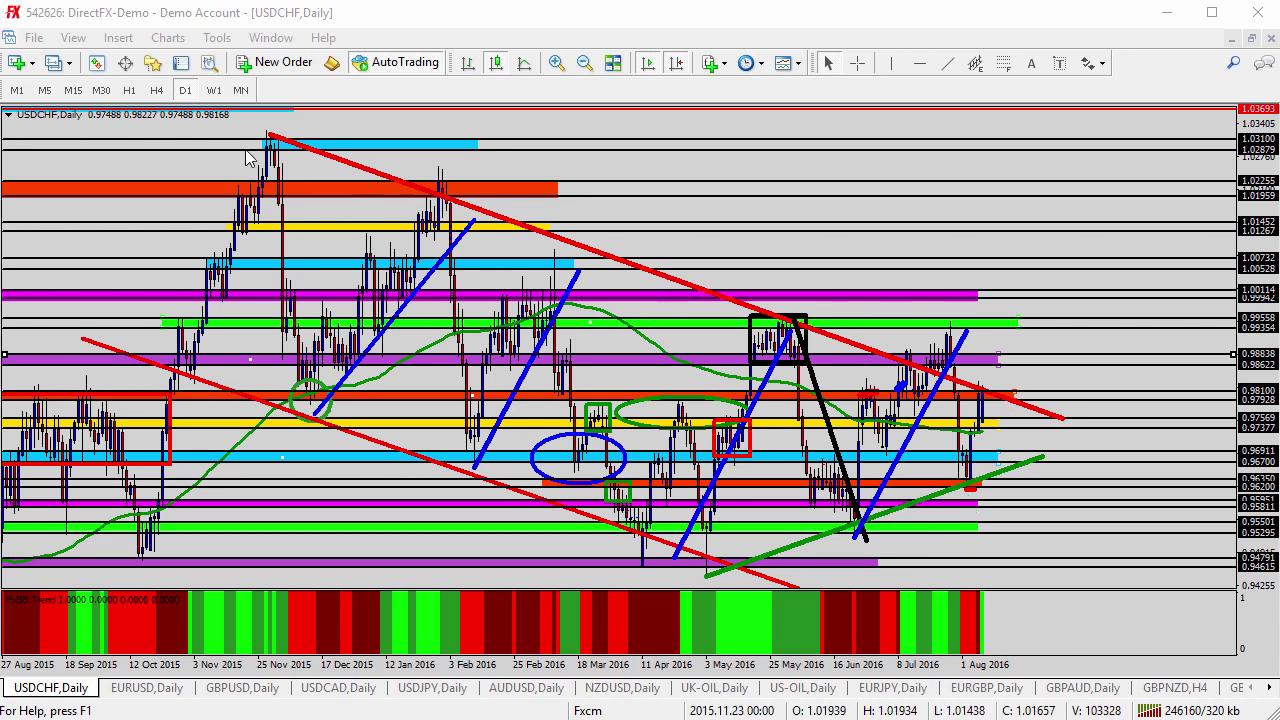
Place an up arrow just after the latest candle on the USDCHF daily chart, where the descending red trendline meets the orange zone
{"action": "double_click", "coordinate": [557, 62]}
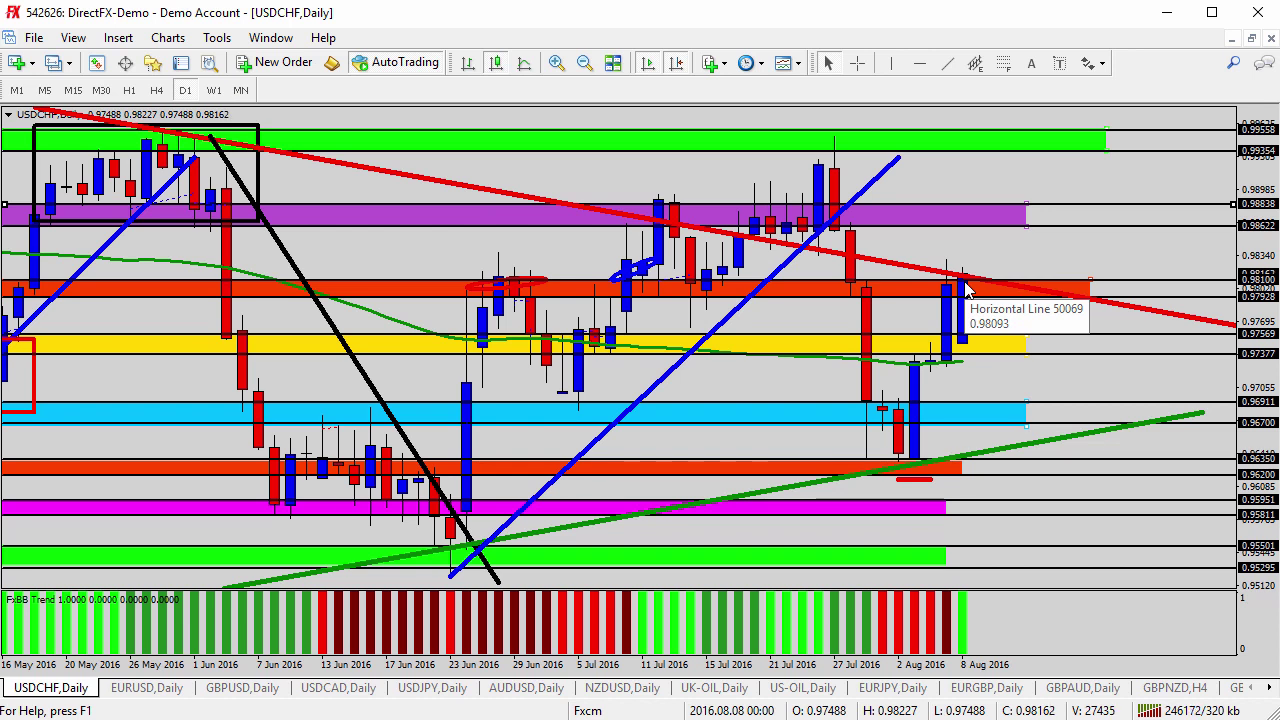
{"action": "left_click", "coordinate": [1102, 70]}
{"action": "left_click", "coordinate": [1137, 133]}
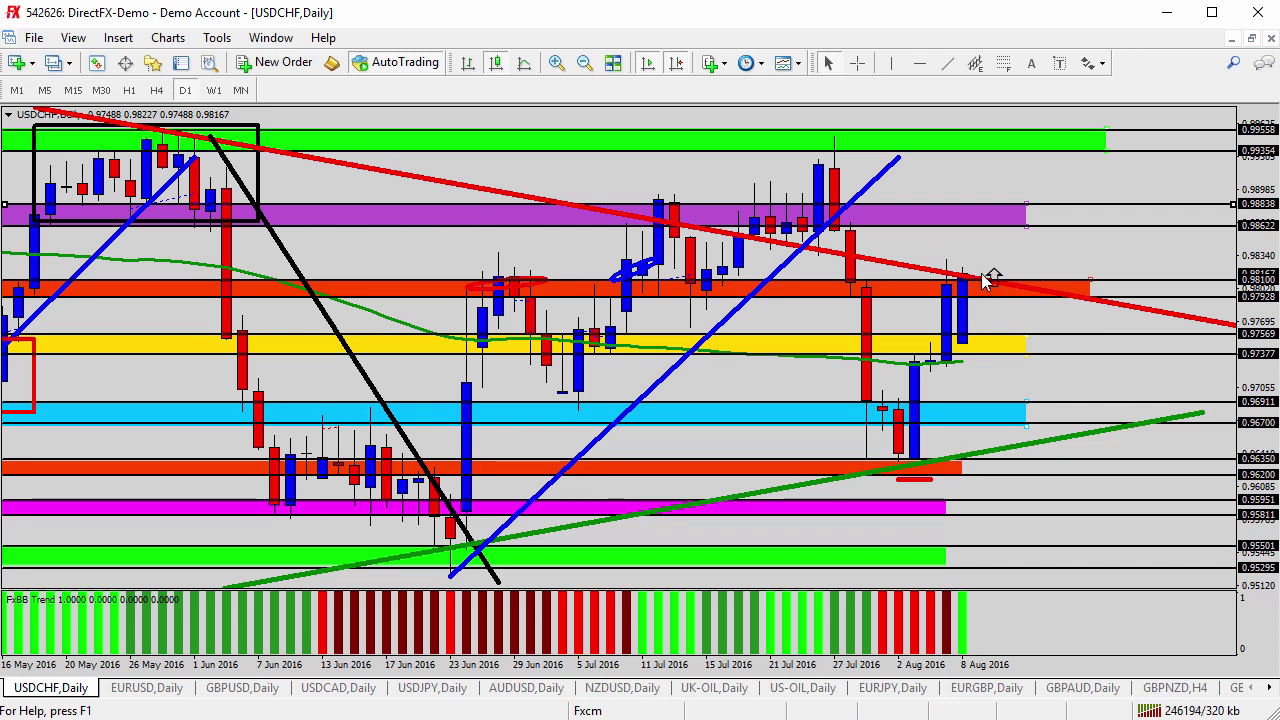
Switch USDCHF to the H4 timeframe and move the up arrow closer to the latest candle beside the orange zone
{"action": "left_click", "coordinate": [160, 90]}
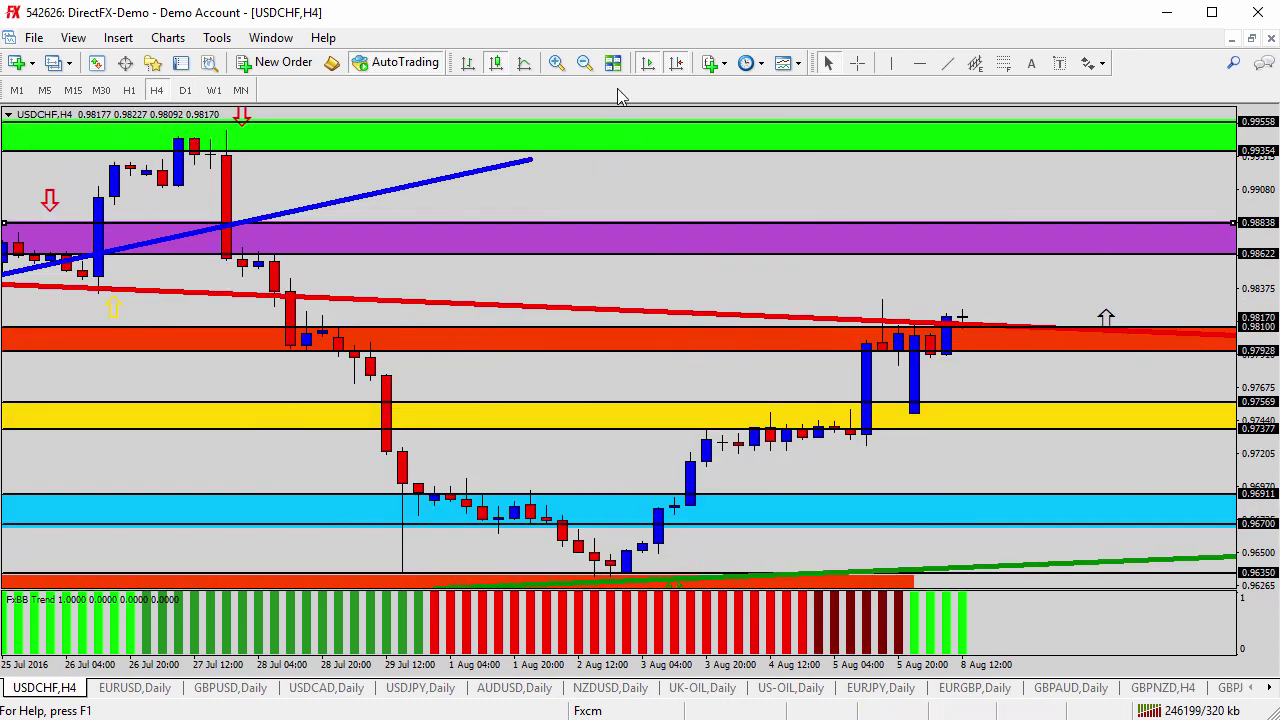
{"action": "left_click", "coordinate": [585, 62]}
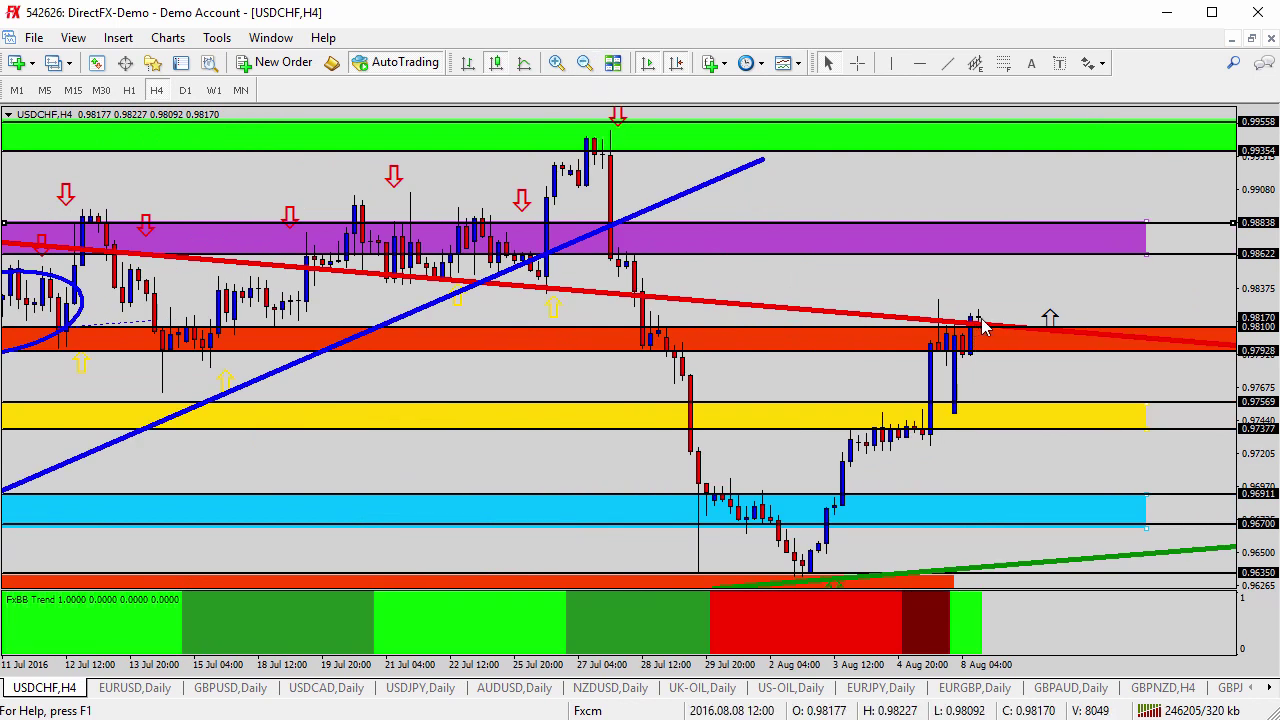
{"action": "mouse_move", "coordinate": [982, 325]}
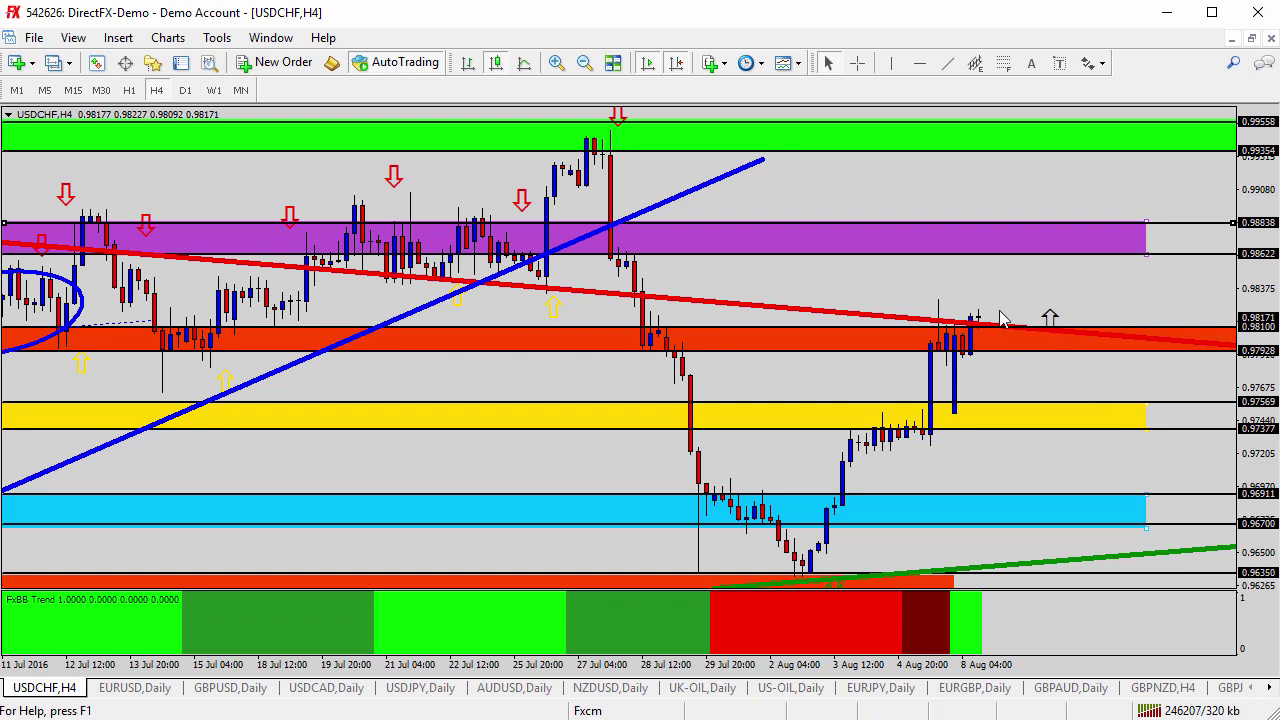
{"action": "left_click_drag", "start_coordinate": [1050, 319], "coordinate": [1018, 323]}
{"action": "left_click", "coordinate": [588, 62]}
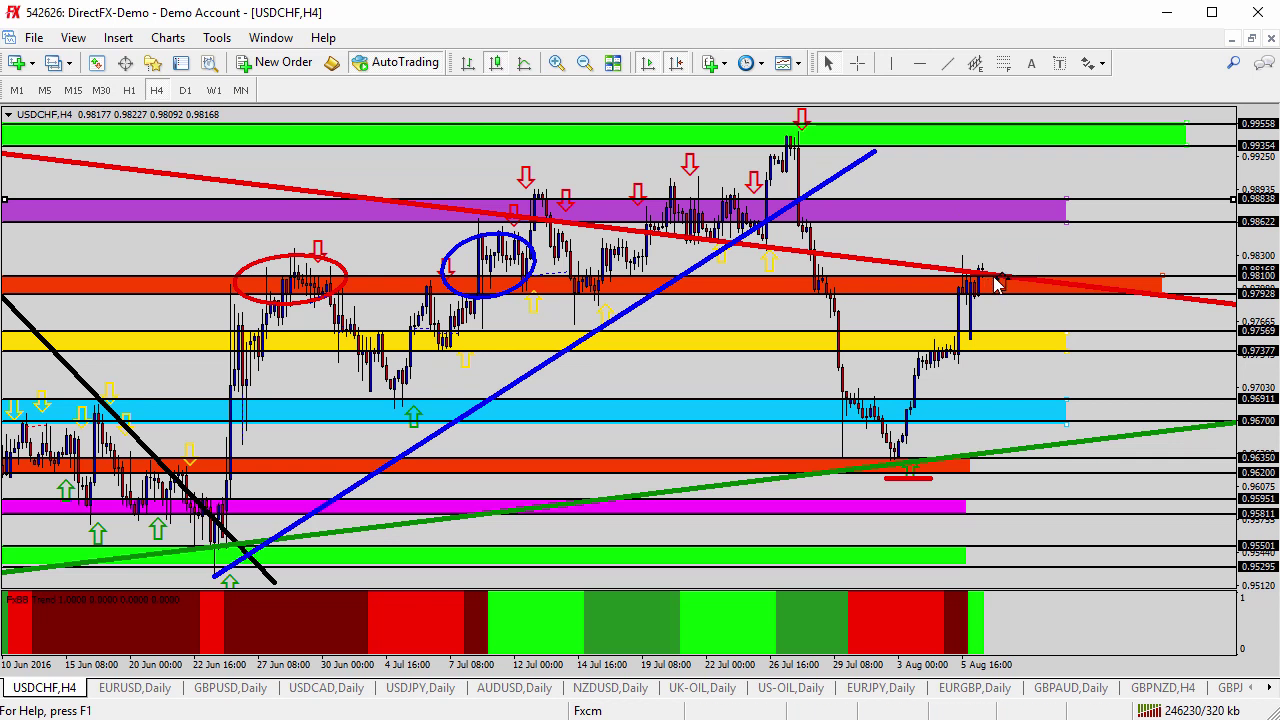
{"action": "left_click", "coordinate": [1001, 282]}
Add down arrows after the latest USDCHF candle, one in the purple zone and one at the orange zone's lower edge
{"action": "left_click", "coordinate": [1099, 63]}
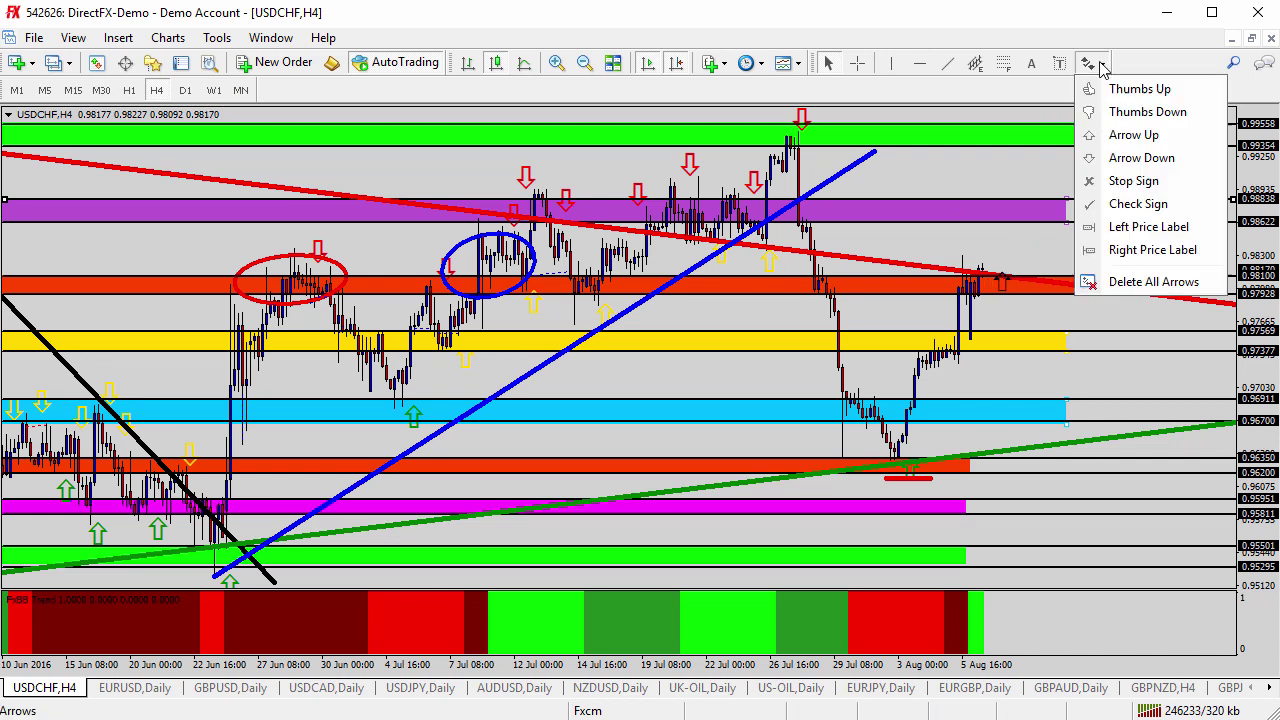
{"action": "left_click", "coordinate": [1108, 157]}
{"action": "left_click", "coordinate": [1001, 212]}
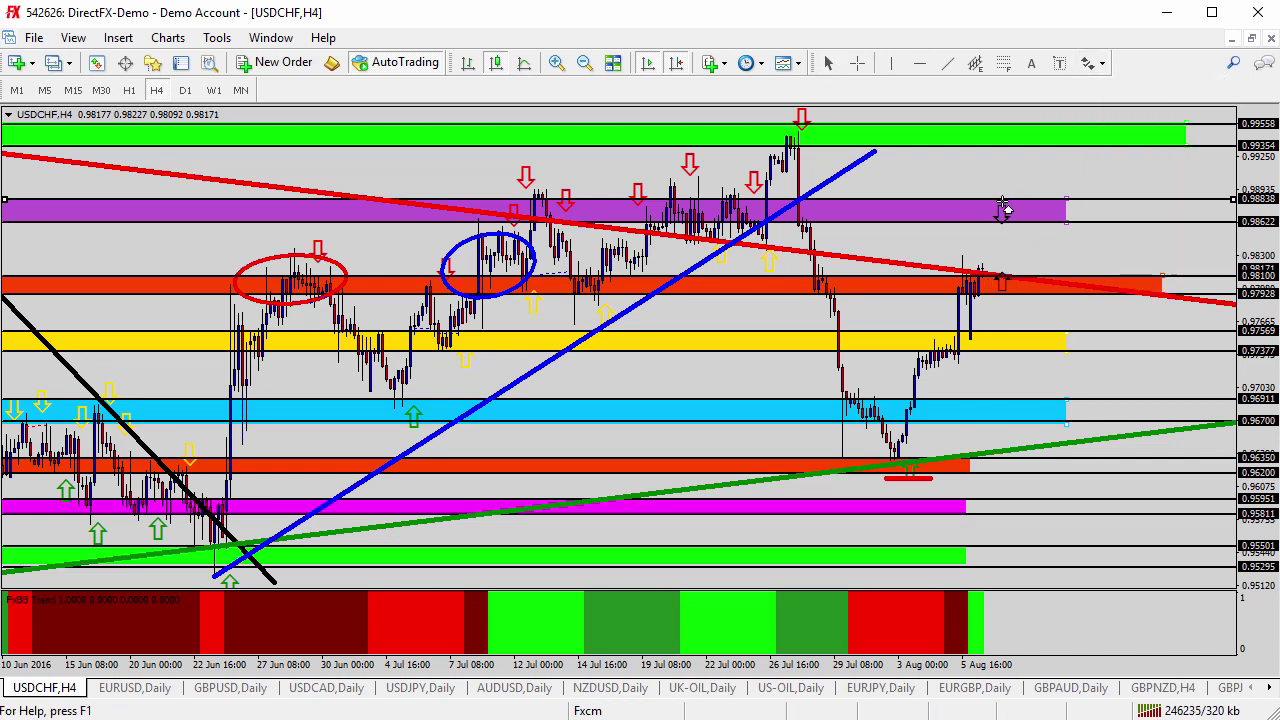
{"action": "left_click", "coordinate": [1096, 63]}
{"action": "left_click", "coordinate": [1108, 157]}
{"action": "left_click", "coordinate": [1002, 296]}
Add an up arrow after the latest USDCHF candle in the yellow zone near 0.97569
{"action": "left_click", "coordinate": [1100, 63]}
{"action": "left_click", "coordinate": [1133, 134]}
{"action": "left_click", "coordinate": [1010, 322]}
{"action": "left_click", "coordinate": [1006, 322]}
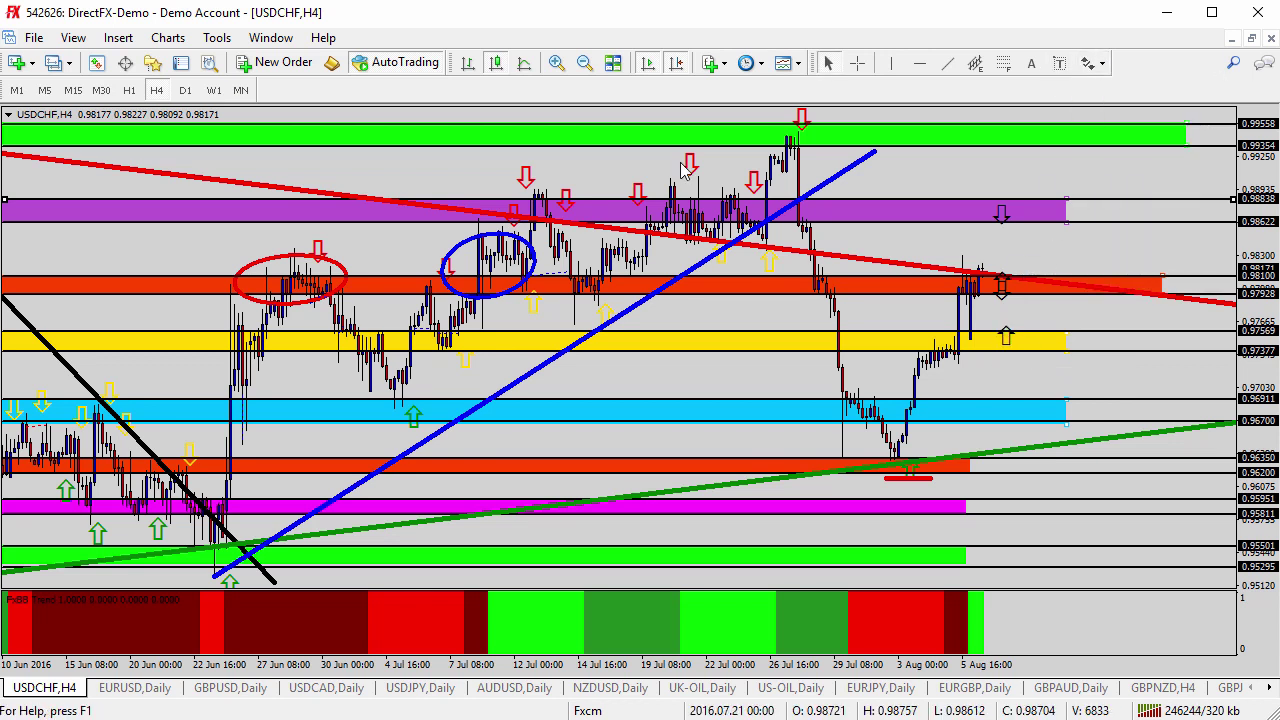
{"action": "left_click", "coordinate": [557, 62]}
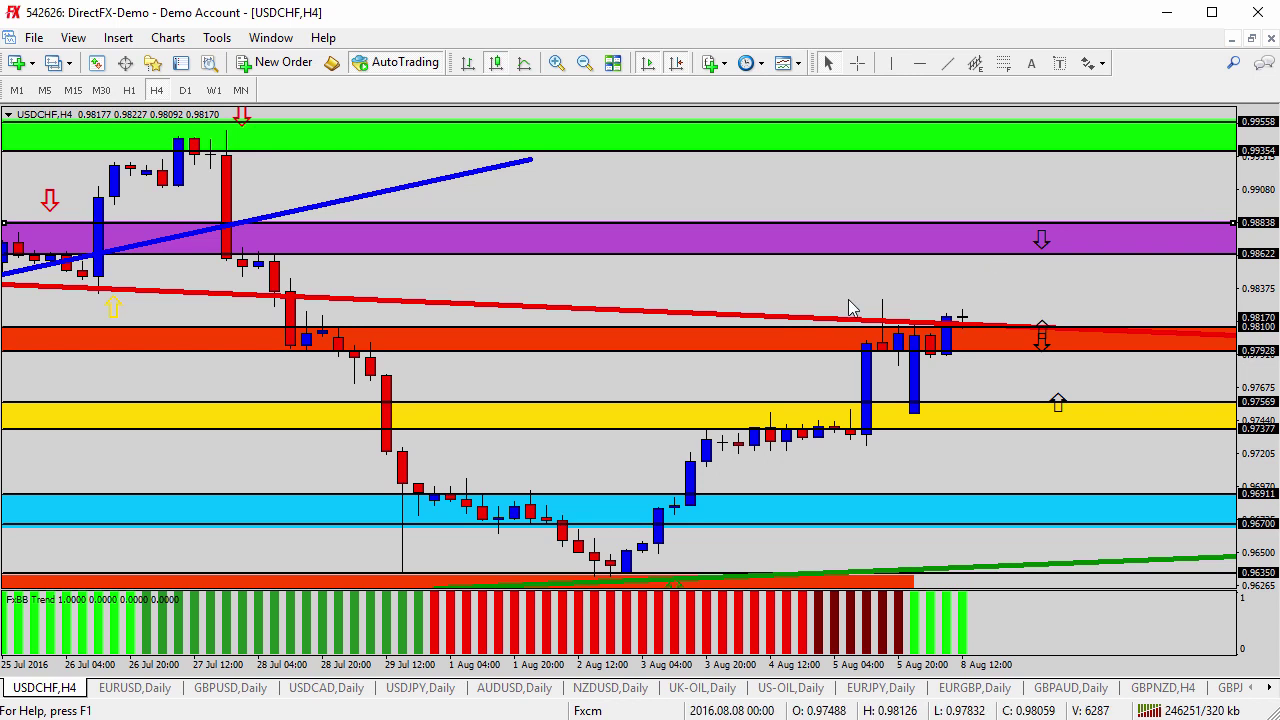
Open the EURUSD daily chart and examine the latest candles inside the large black range box
{"action": "left_click", "coordinate": [158, 690]}
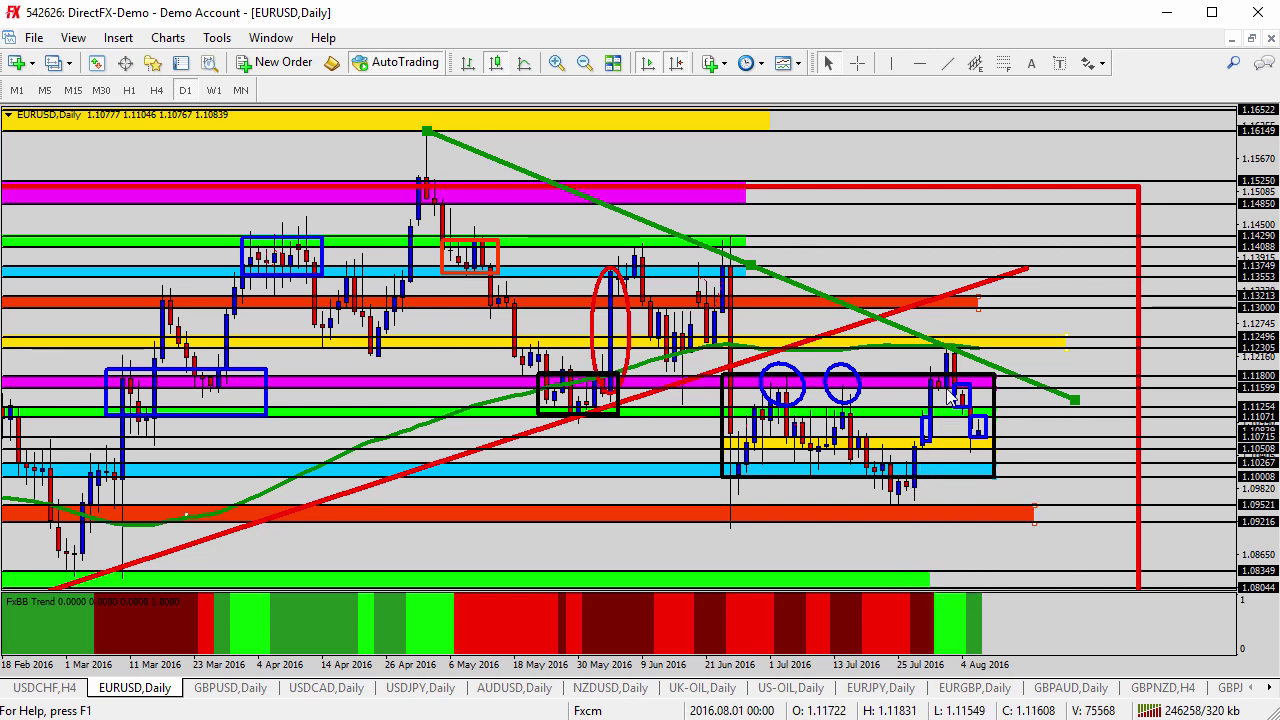
{"action": "mouse_move", "coordinate": [965, 350]}
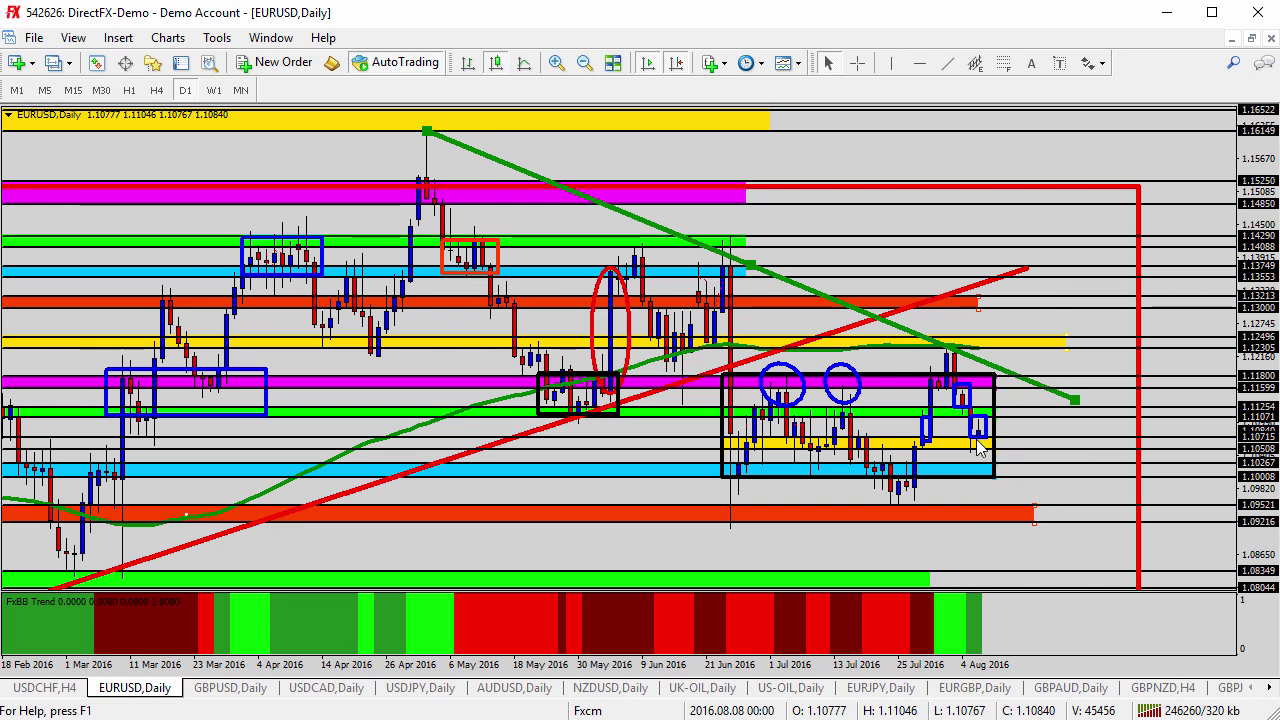
{"action": "mouse_move", "coordinate": [977, 450]}
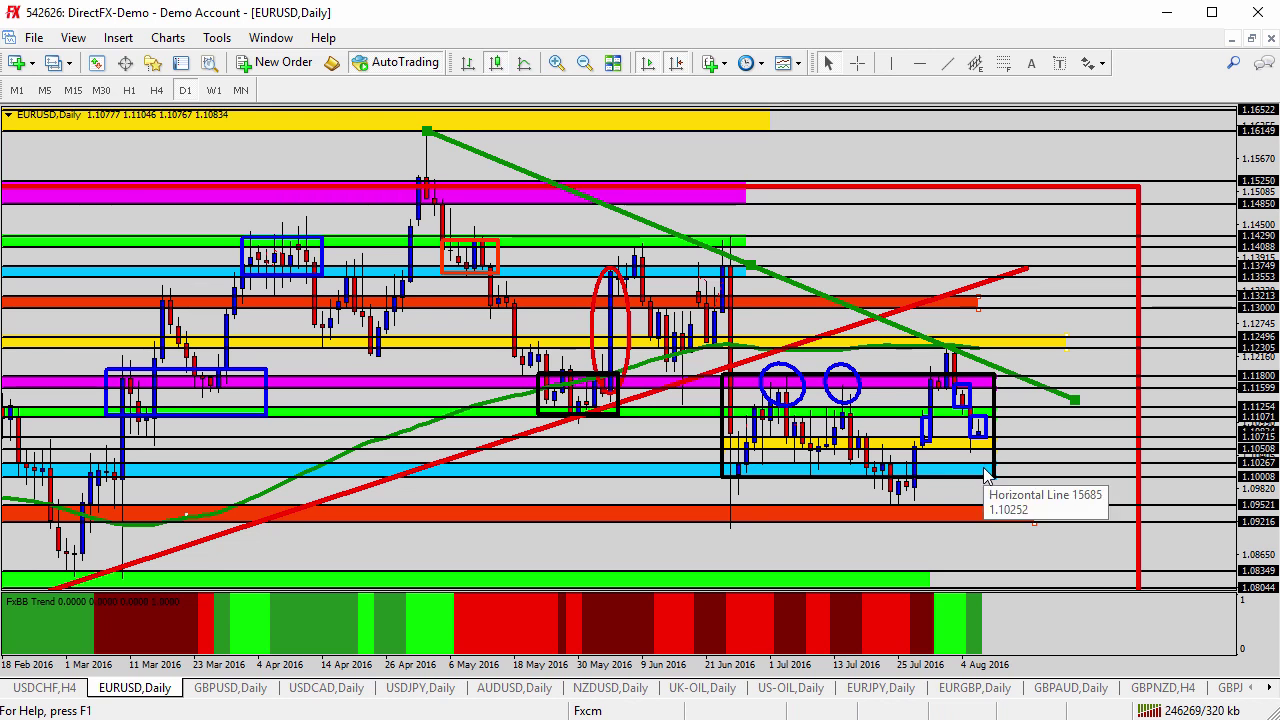
{"action": "left_click", "coordinate": [556, 63]}
{"action": "left_click", "coordinate": [556, 63]}
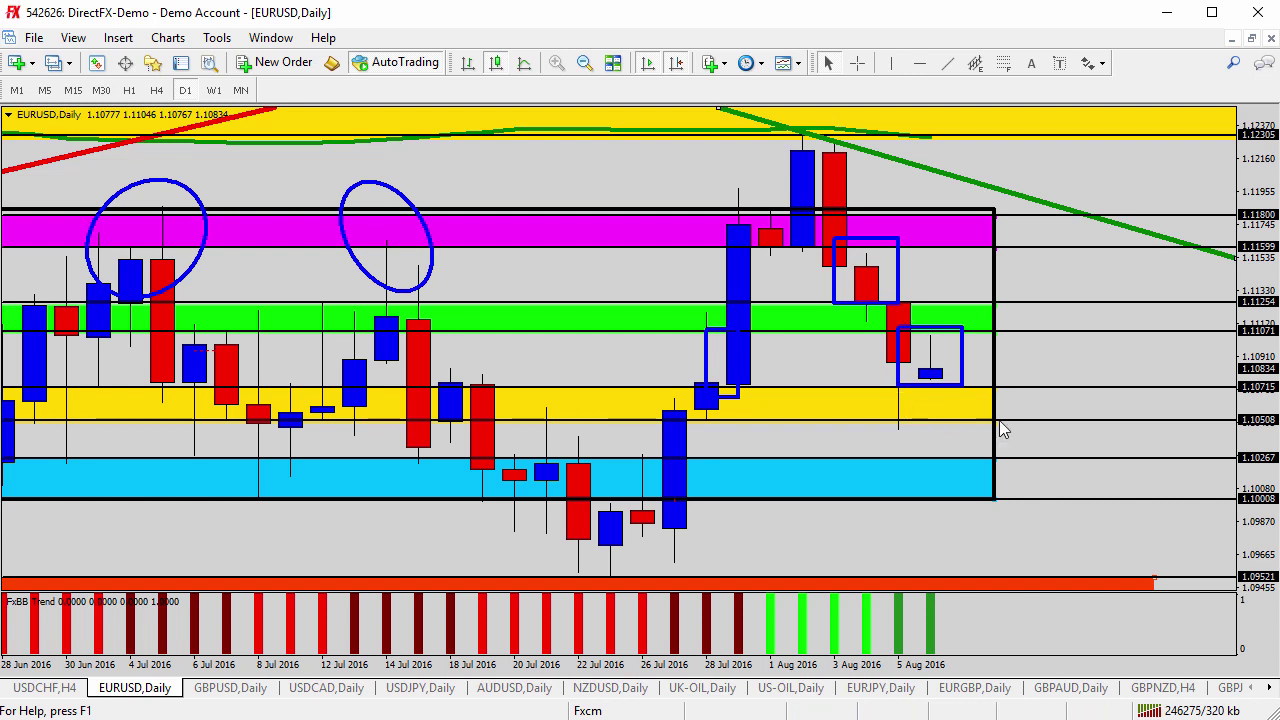
Add down arrows at the green zone near 1.11071 and the yellow zone near 1.10508, and switch EURUSD to H4
{"action": "left_click", "coordinate": [1103, 64]}
{"action": "left_click", "coordinate": [1120, 89]}
{"action": "key", "text": "Escape"}
{"action": "left_click", "coordinate": [945, 391]}
{"action": "left_click", "coordinate": [1100, 63]}
{"action": "left_click", "coordinate": [1098, 160]}
{"action": "left_click", "coordinate": [960, 305]}
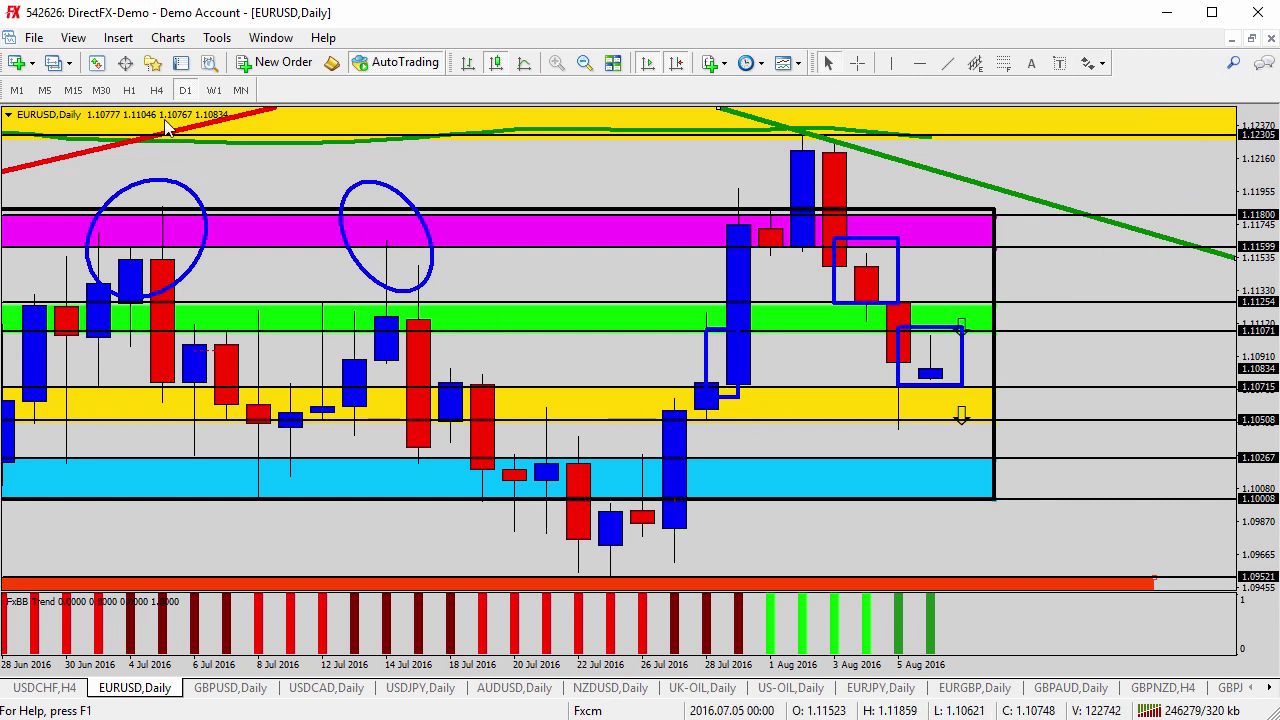
{"action": "left_click", "coordinate": [157, 90]}
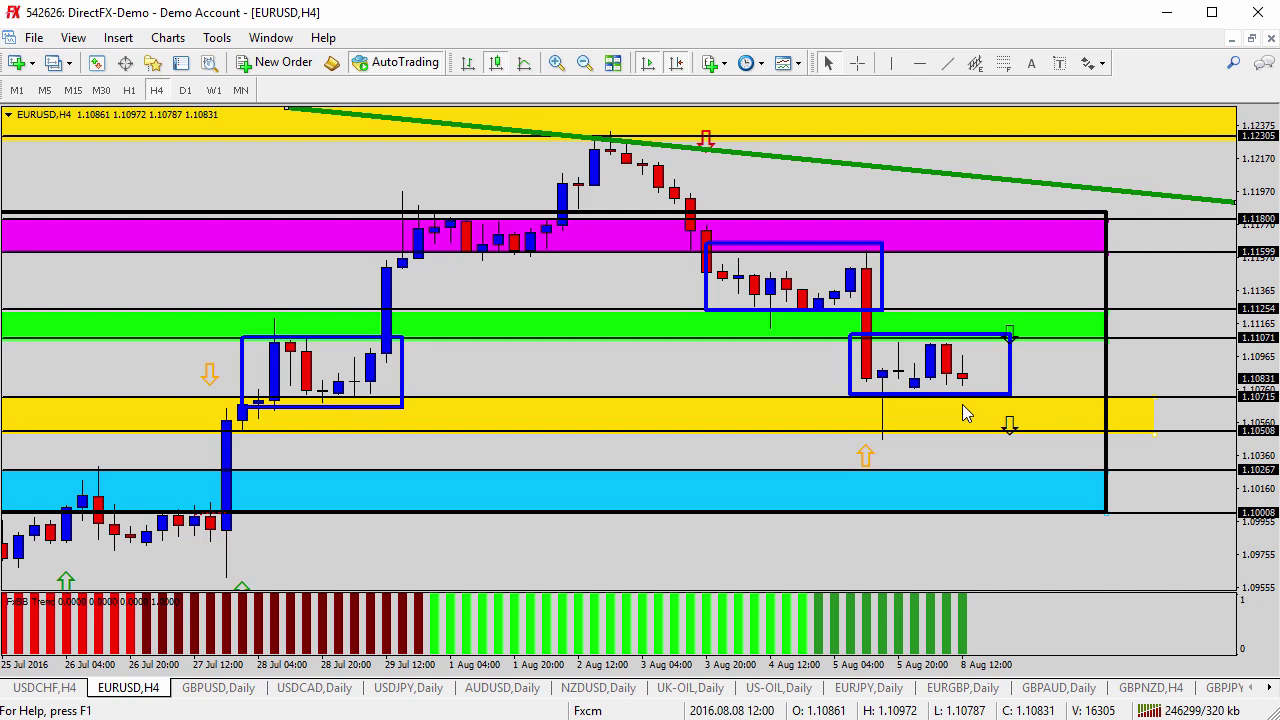
On the GBPUSD daily chart, extend the yellow, green and purple zones forward to at least the black box's right edge
{"action": "left_click", "coordinate": [246, 688]}
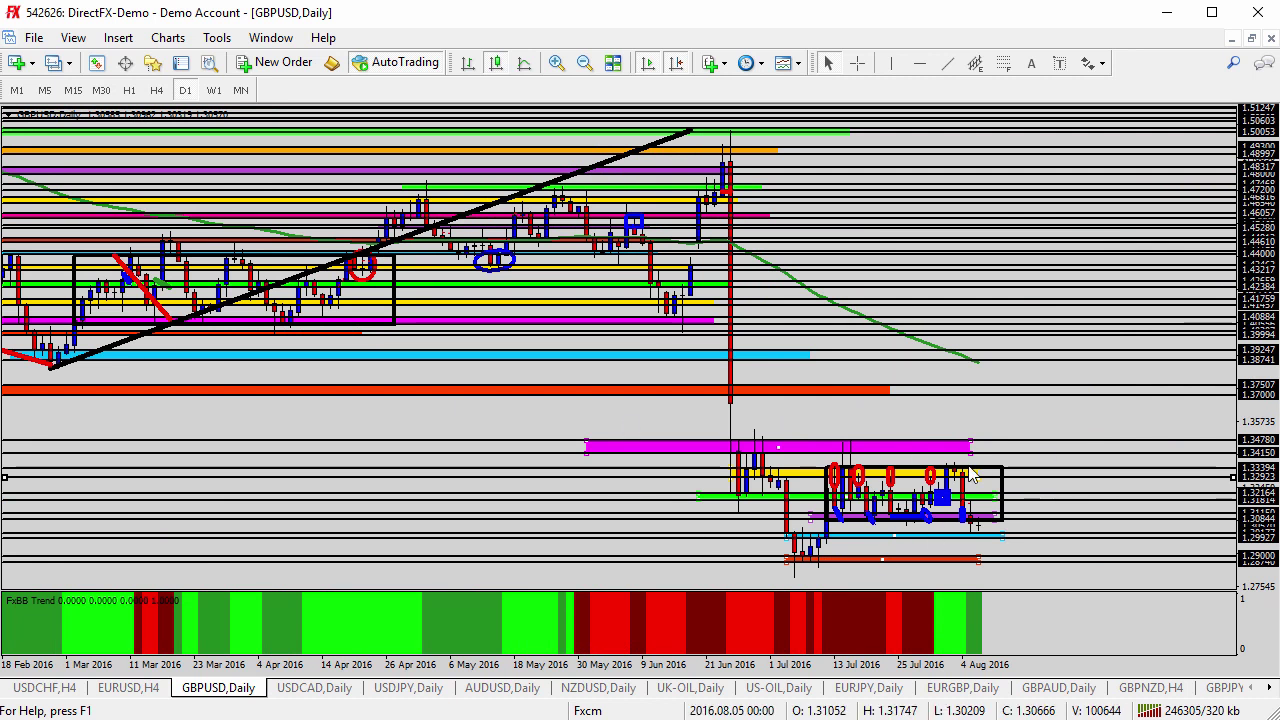
{"action": "left_click", "coordinate": [562, 62]}
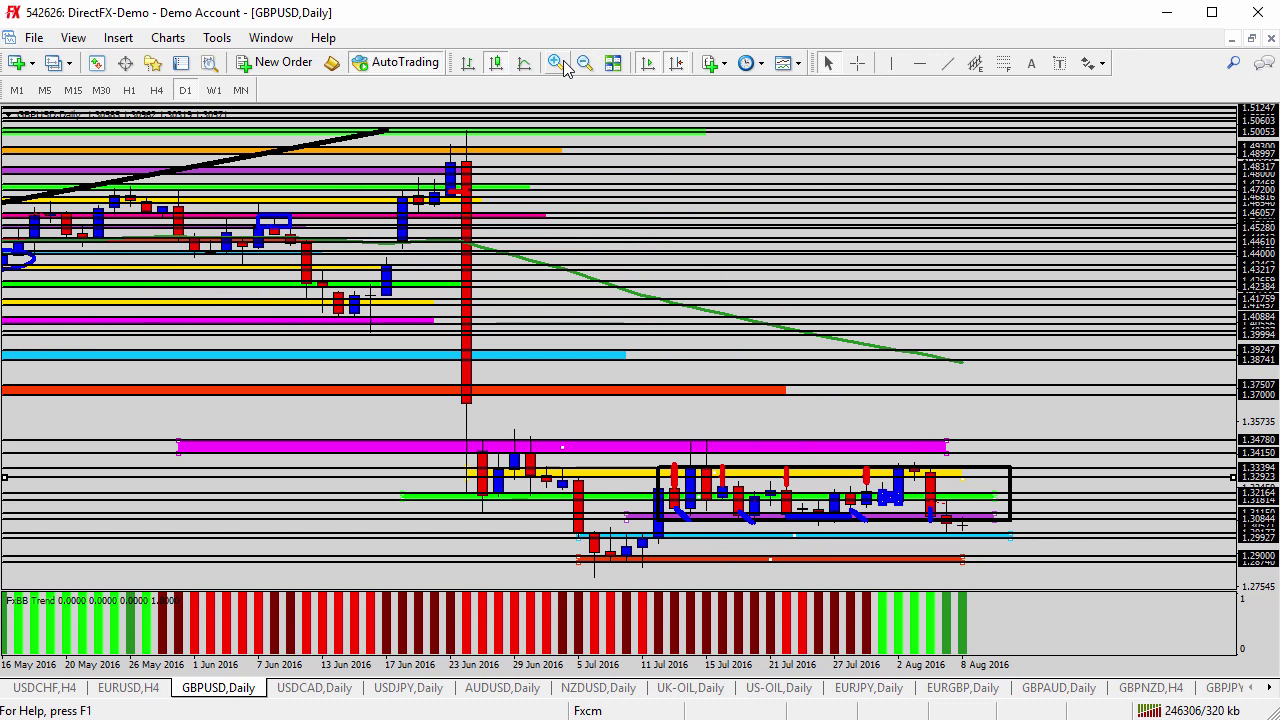
{"action": "left_click", "coordinate": [562, 62]}
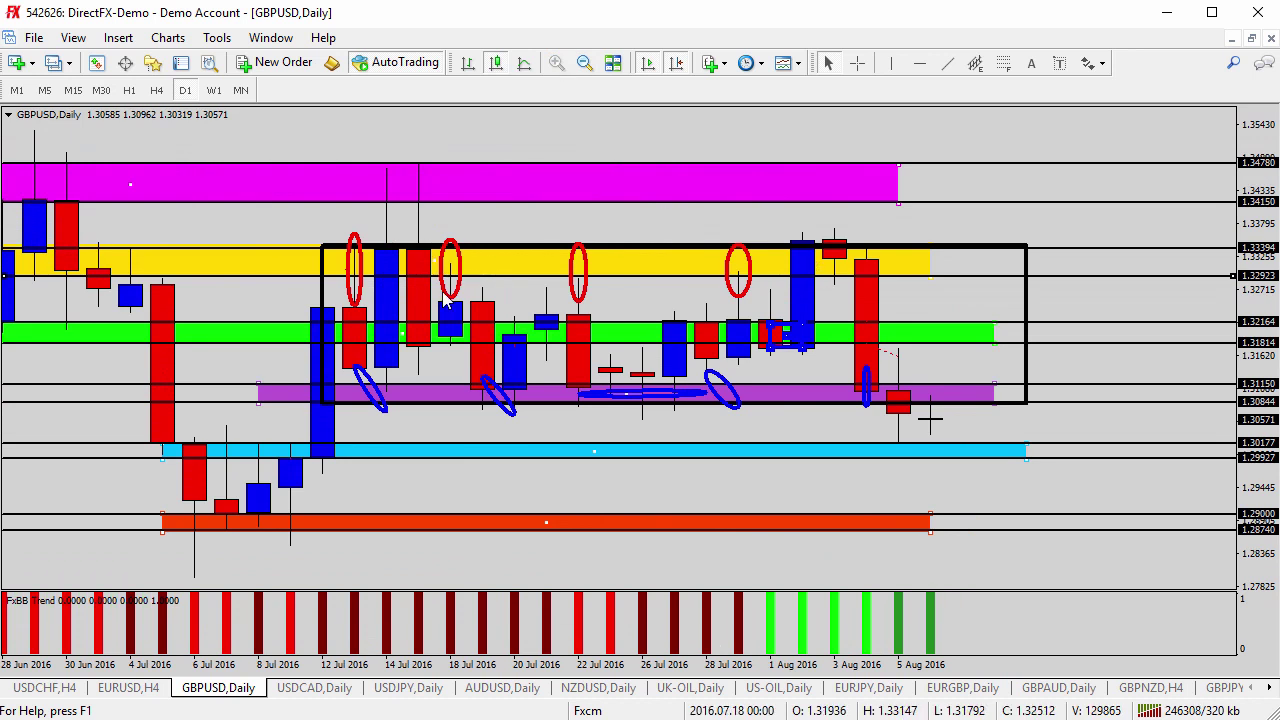
{"action": "left_click_drag", "start_coordinate": [931, 276], "coordinate": [1046, 286]}
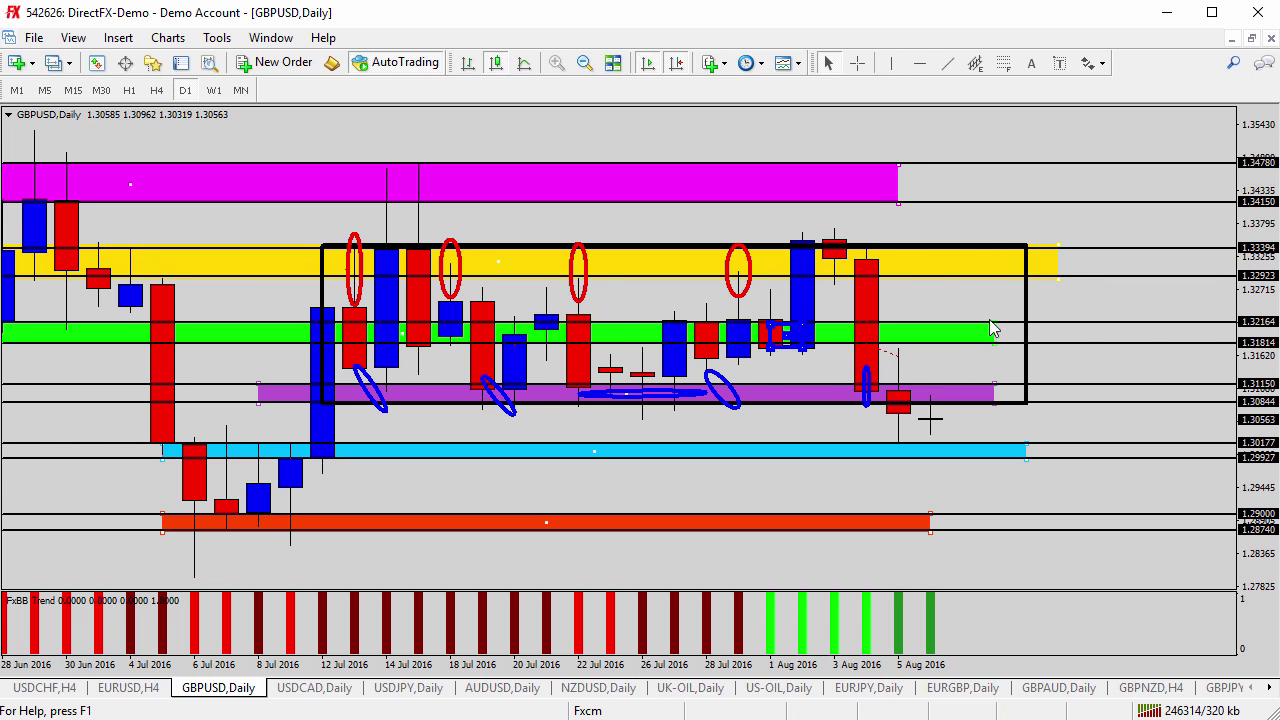
{"action": "left_click_drag", "start_coordinate": [992, 328], "coordinate": [1034, 327]}
{"action": "left_click_drag", "start_coordinate": [993, 392], "coordinate": [1040, 393]}
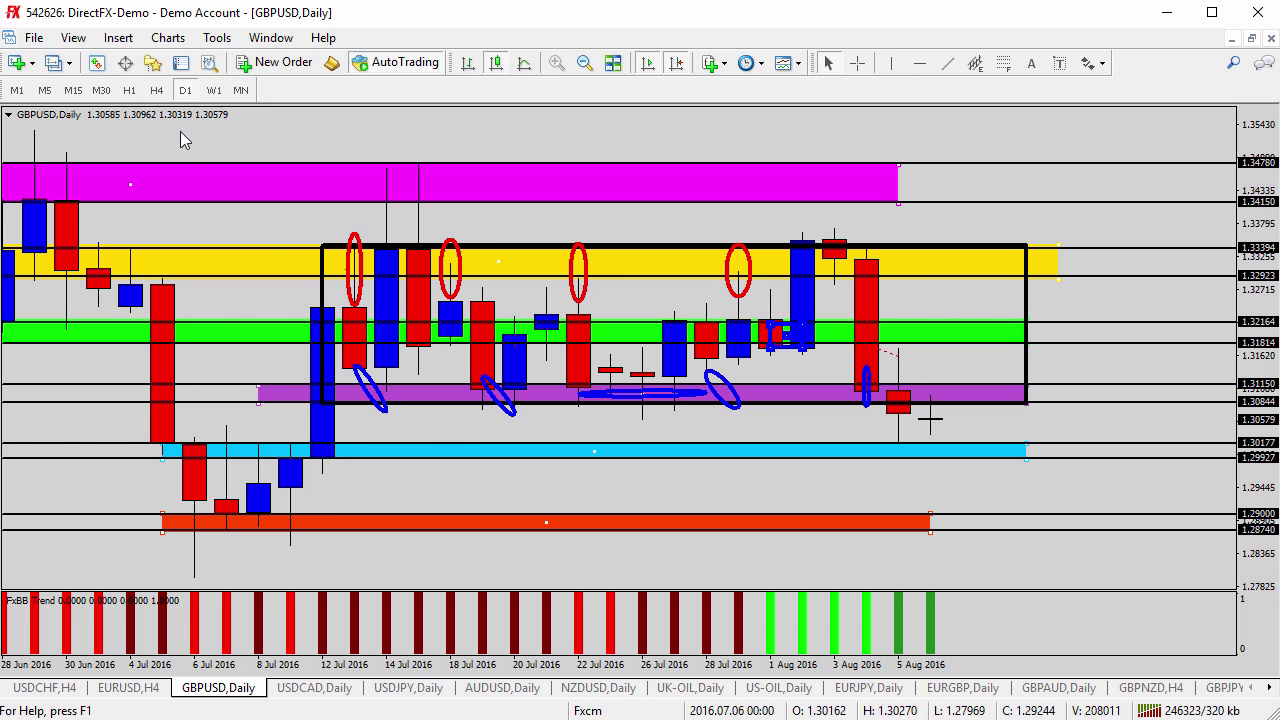
Switch GBPUSD to H4 and add a down arrow at the purple zone's lower edge and an up arrow at its upper edge
{"action": "left_click", "coordinate": [156, 90]}
{"action": "left_click", "coordinate": [584, 63]}
{"action": "left_click", "coordinate": [584, 63]}
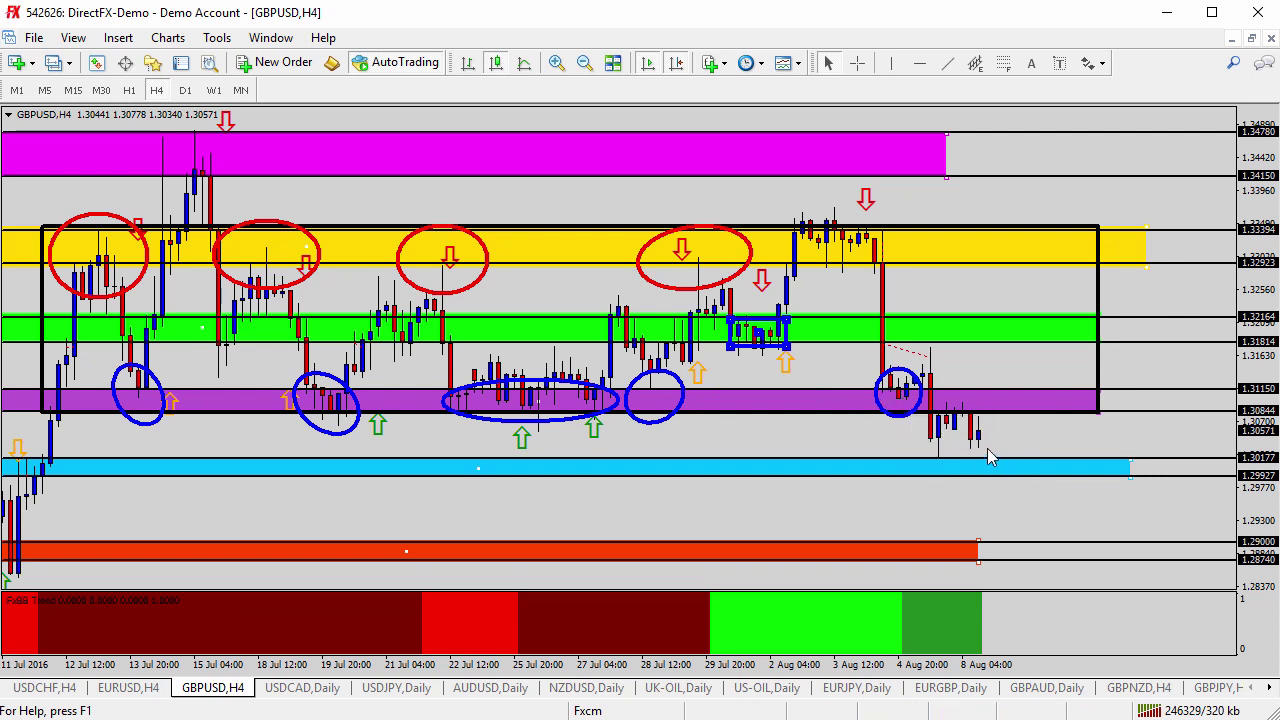
{"action": "left_click", "coordinate": [1100, 64]}
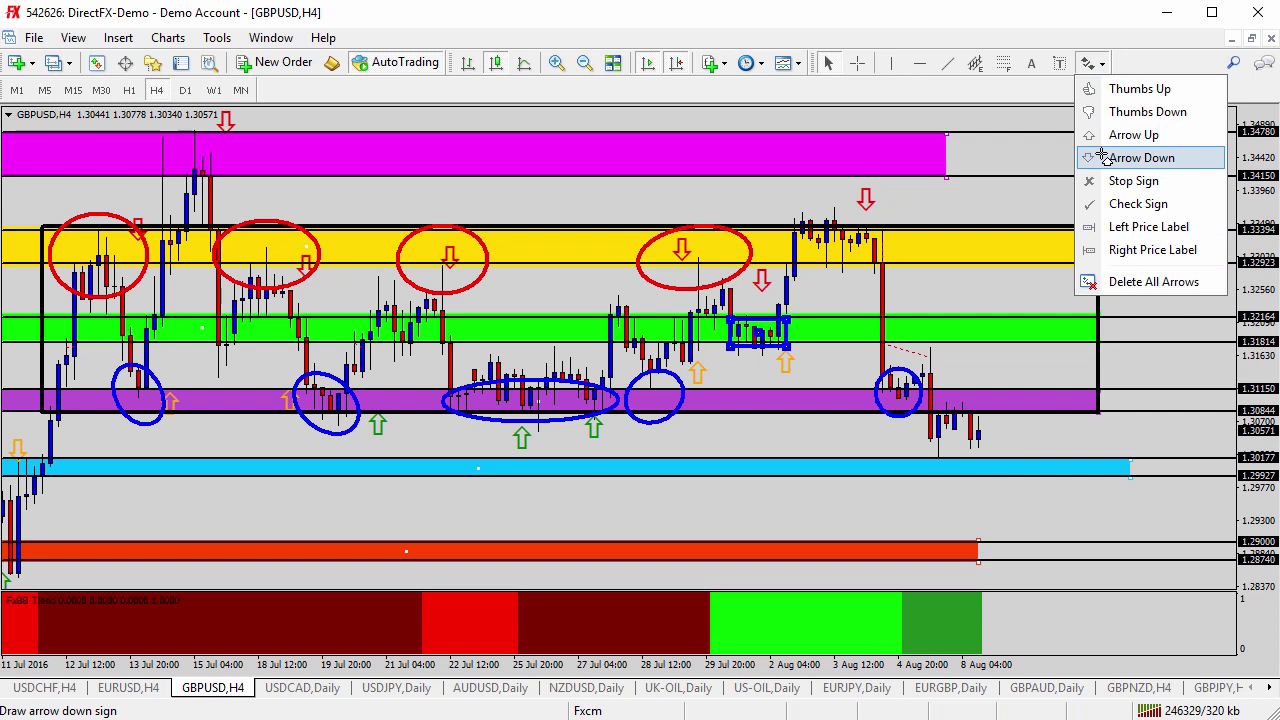
{"action": "left_click", "coordinate": [1110, 158]}
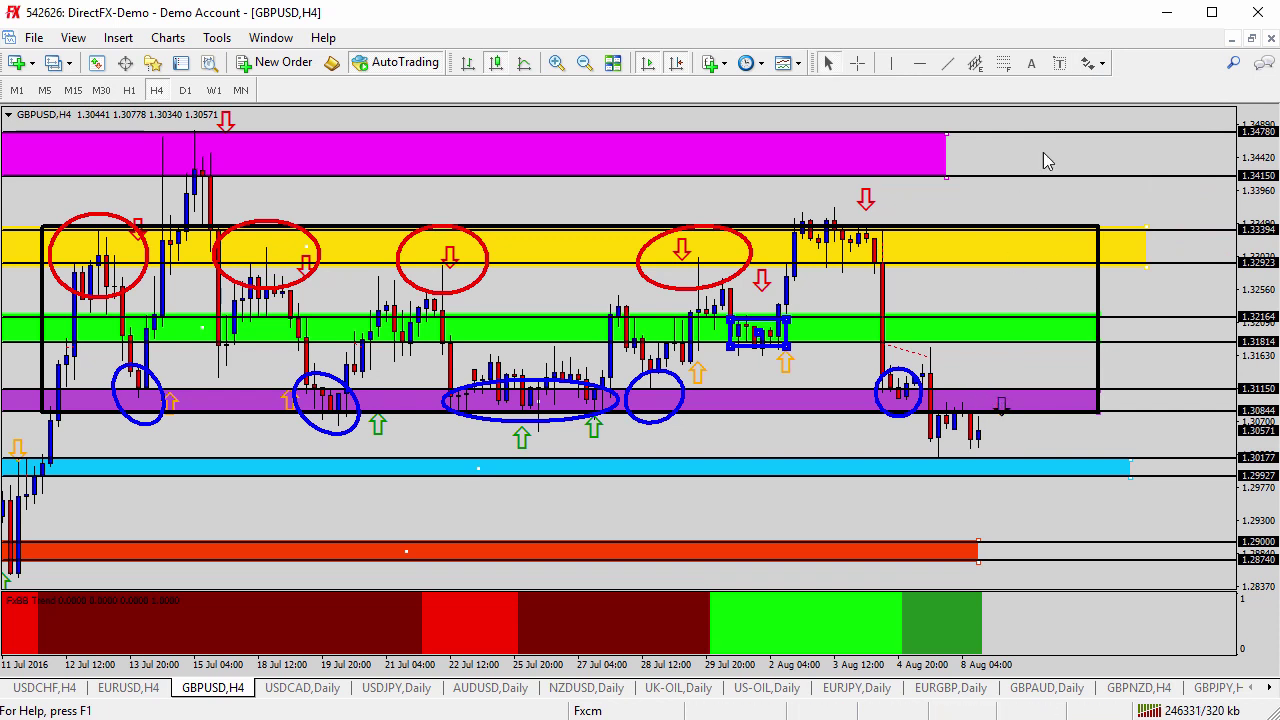
{"action": "left_click", "coordinate": [1097, 64]}
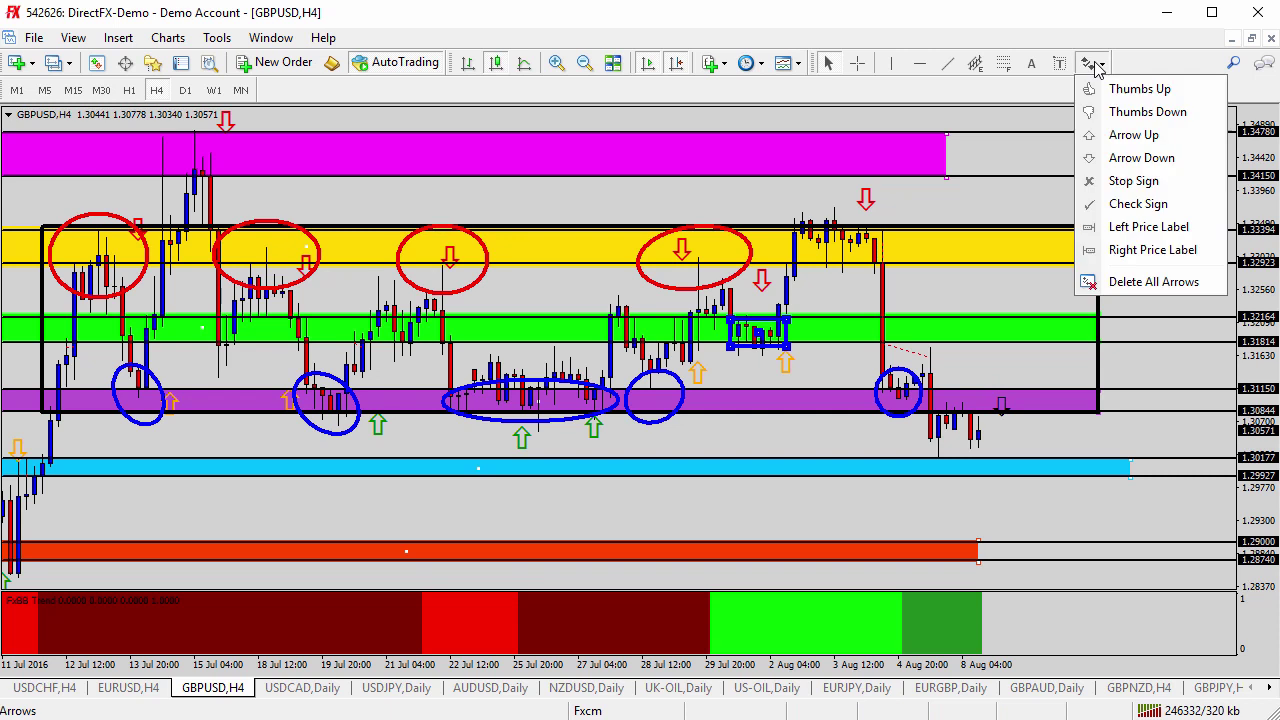
{"action": "left_click", "coordinate": [1110, 135]}
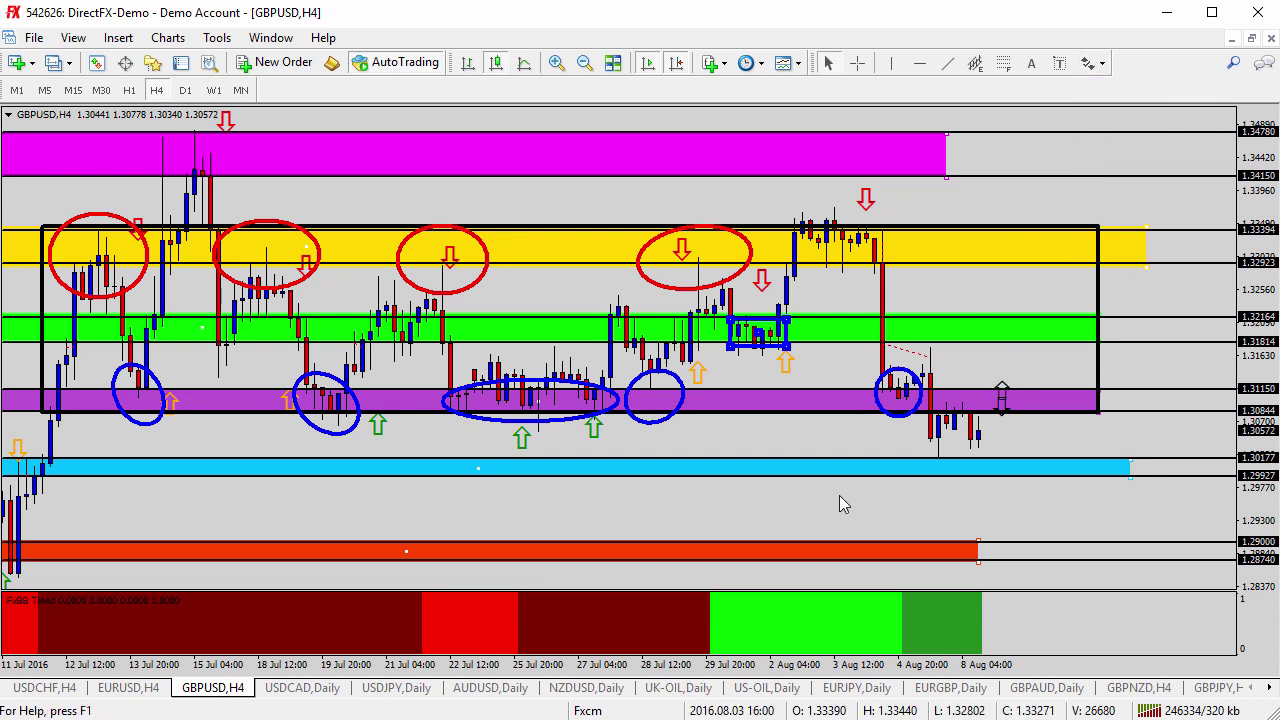
Add an up and a down arrow at the light-blue GBPUSD zone, and extend the orange zone near 1.29000 well past the latest candle
{"action": "left_click", "coordinate": [1097, 64]}
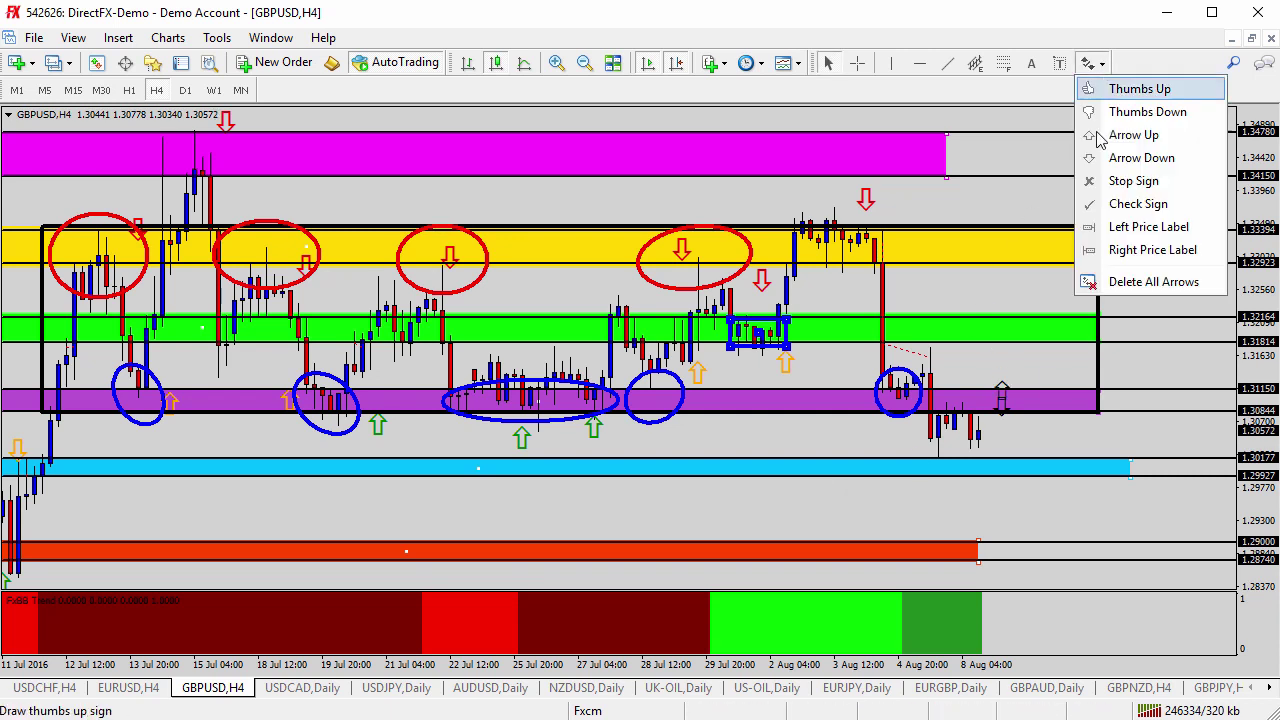
{"action": "left_click", "coordinate": [1110, 135]}
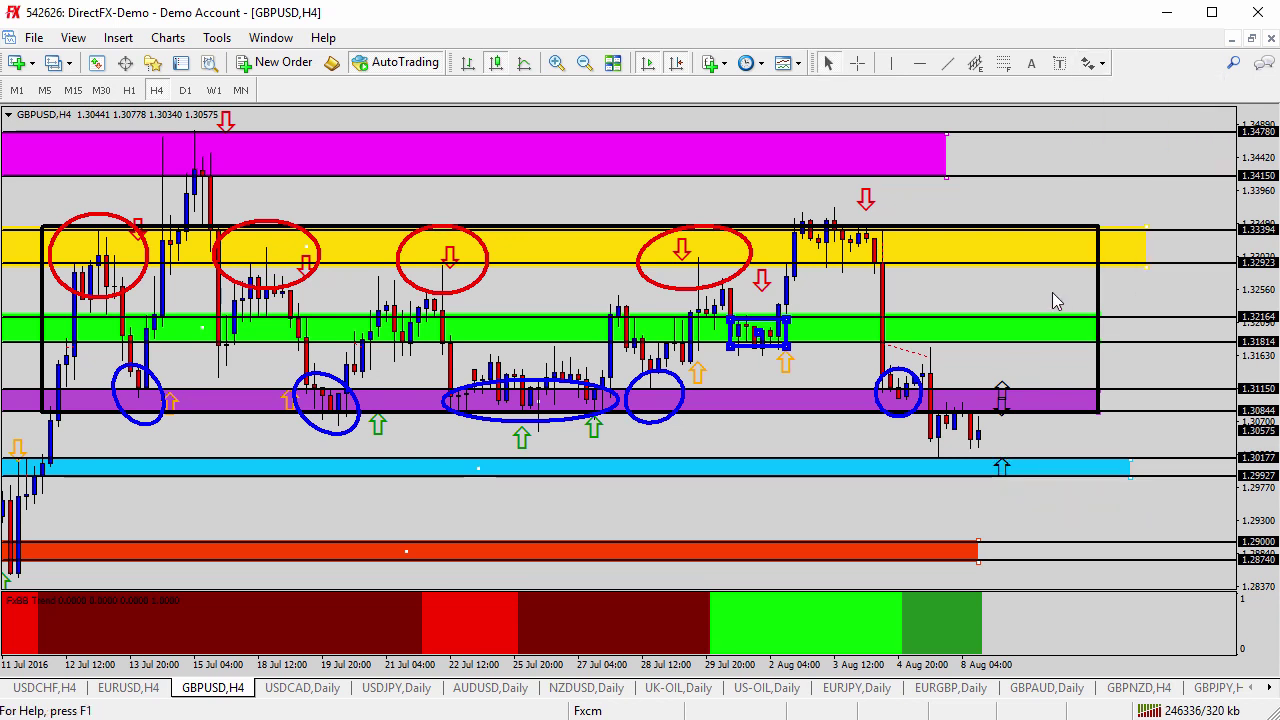
{"action": "left_click", "coordinate": [1100, 64]}
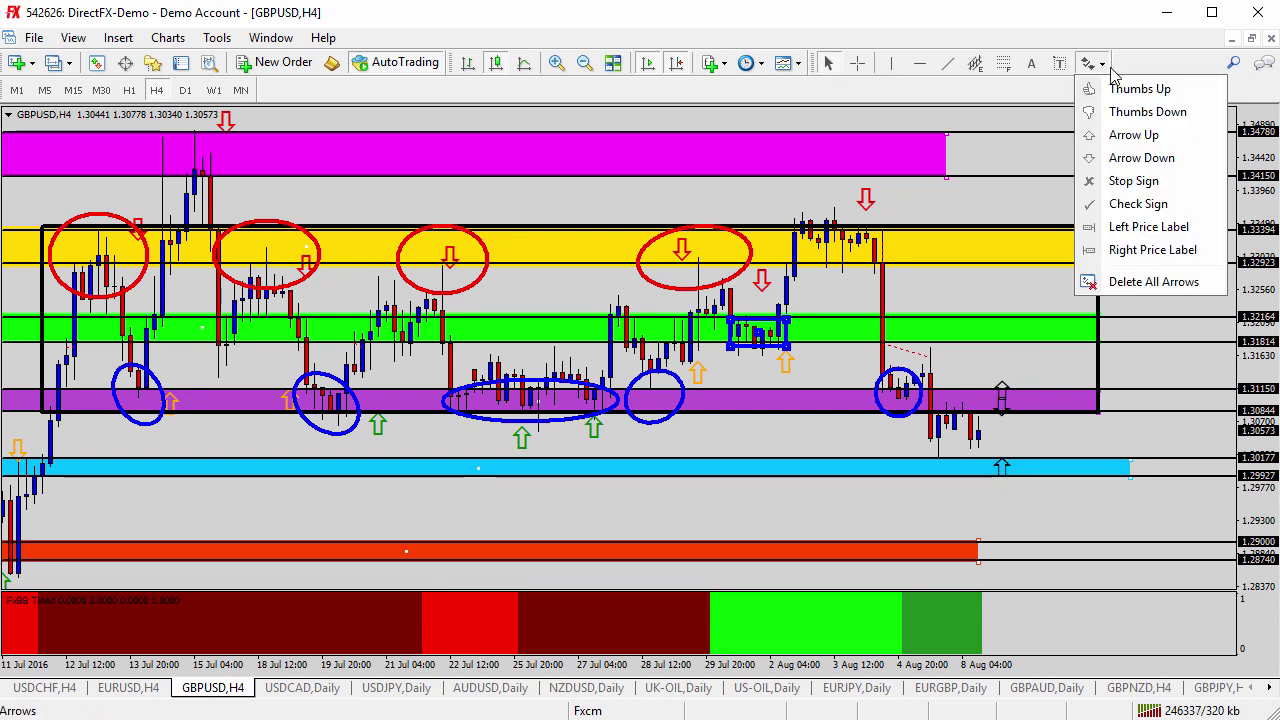
{"action": "left_click", "coordinate": [1105, 157]}
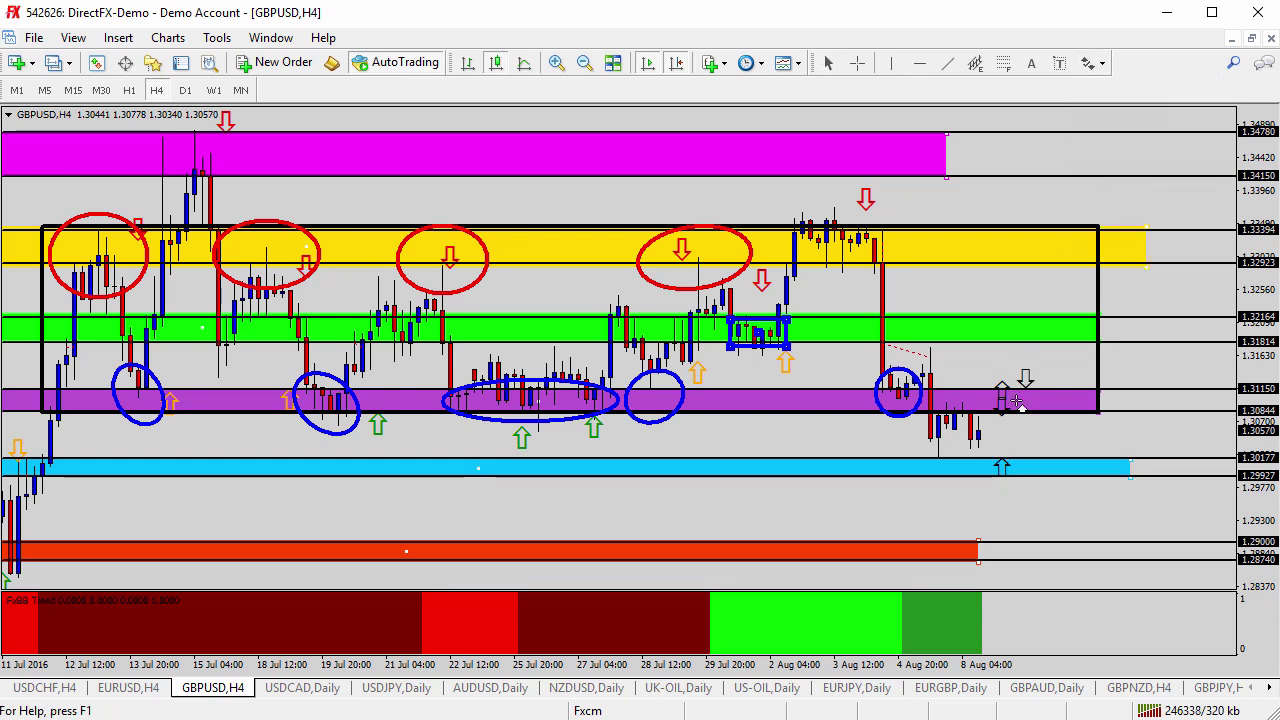
{"action": "left_click", "coordinate": [1002, 468]}
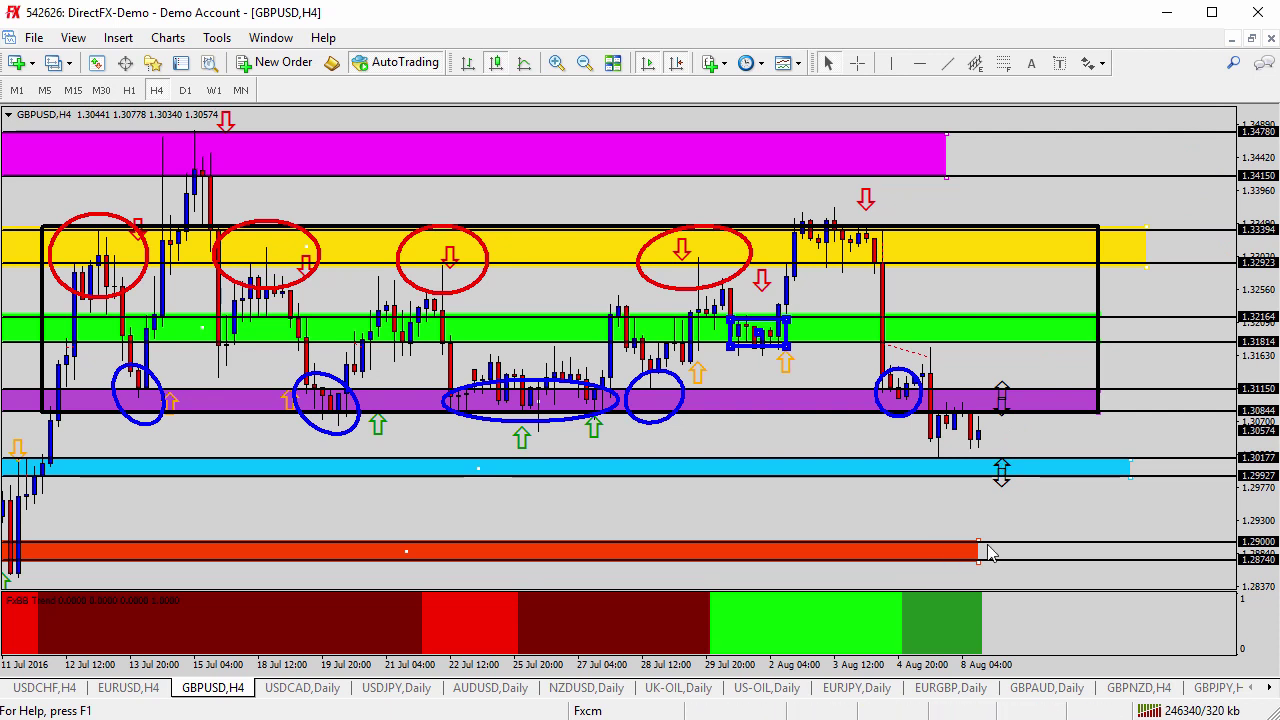
{"action": "left_click_drag", "start_coordinate": [980, 548], "coordinate": [1218, 549]}
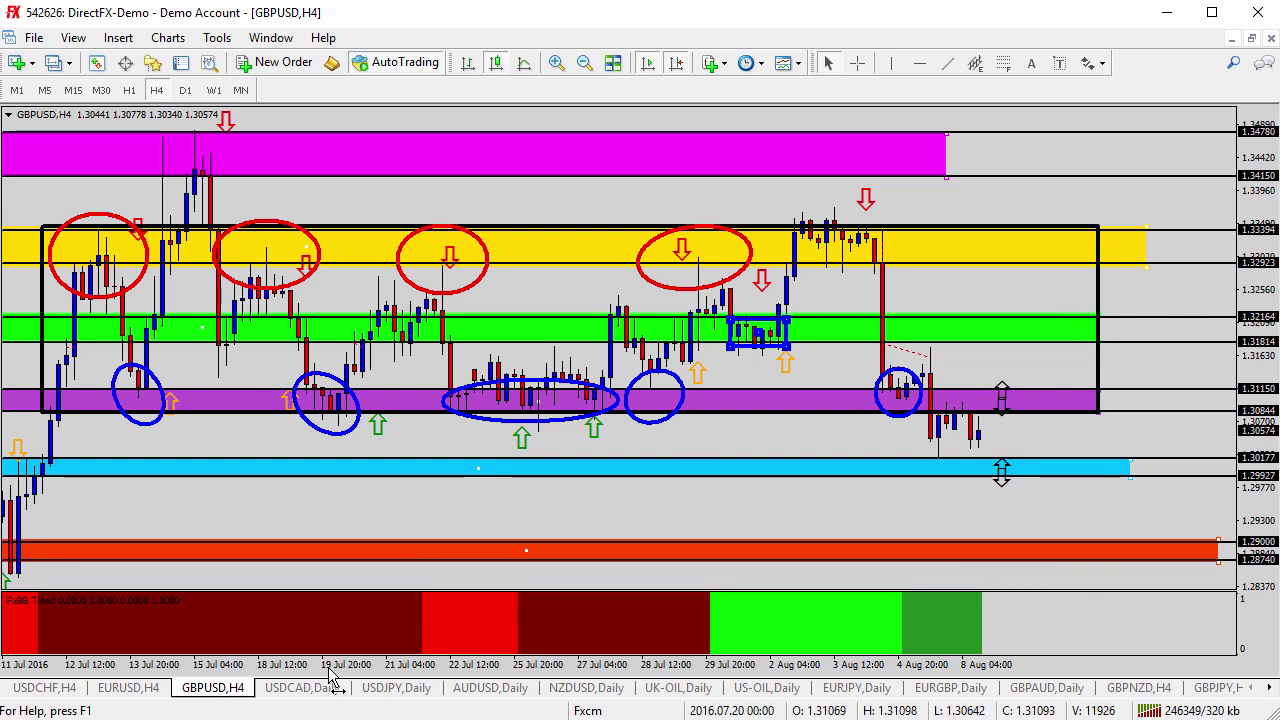
On the USDCAD daily chart, draw a trendline from the late-July high down to the early-August low and colour it red
{"action": "left_click", "coordinate": [302, 688]}
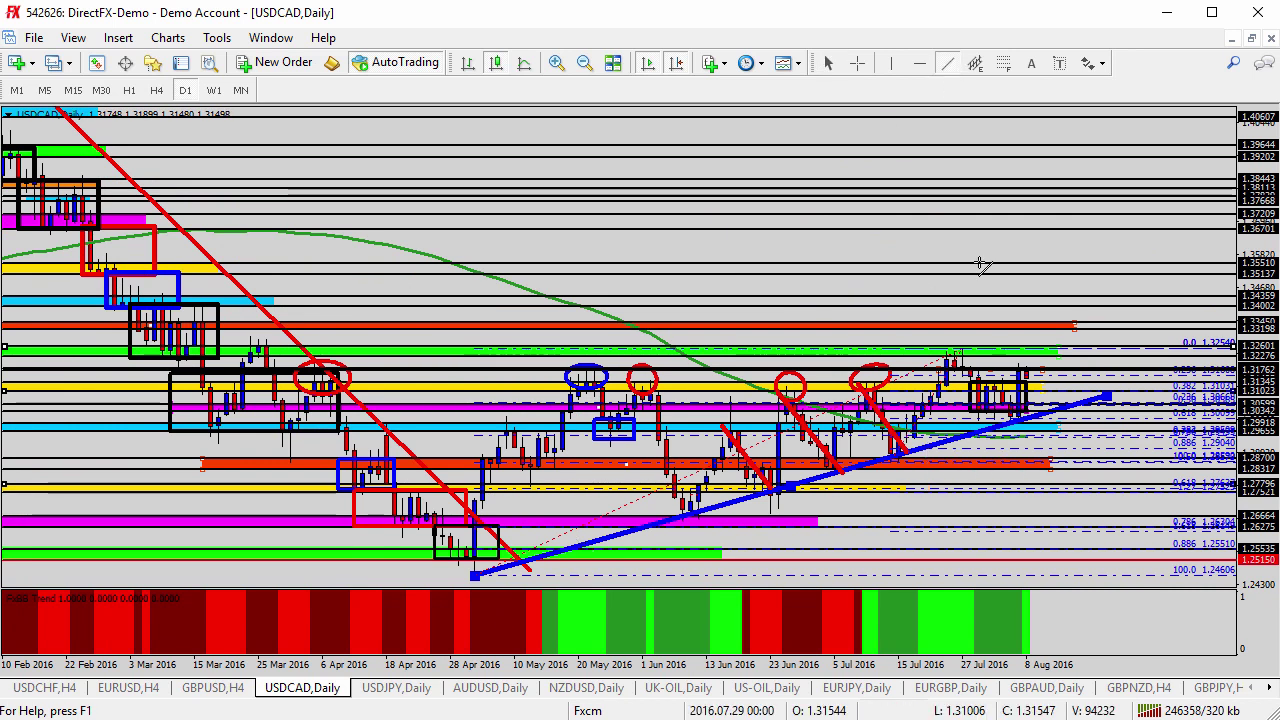
{"action": "left_click_drag", "start_coordinate": [940, 355], "coordinate": [1010, 420]}
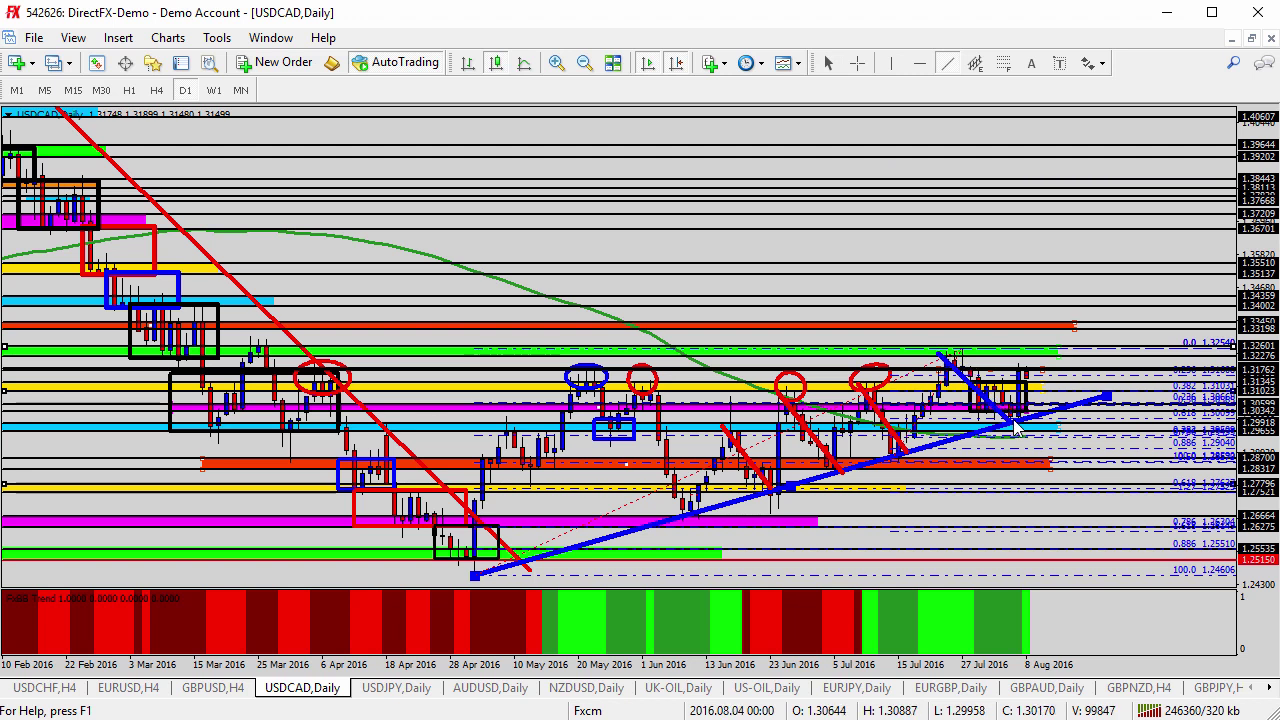
{"action": "right_click", "coordinate": [947, 358]}
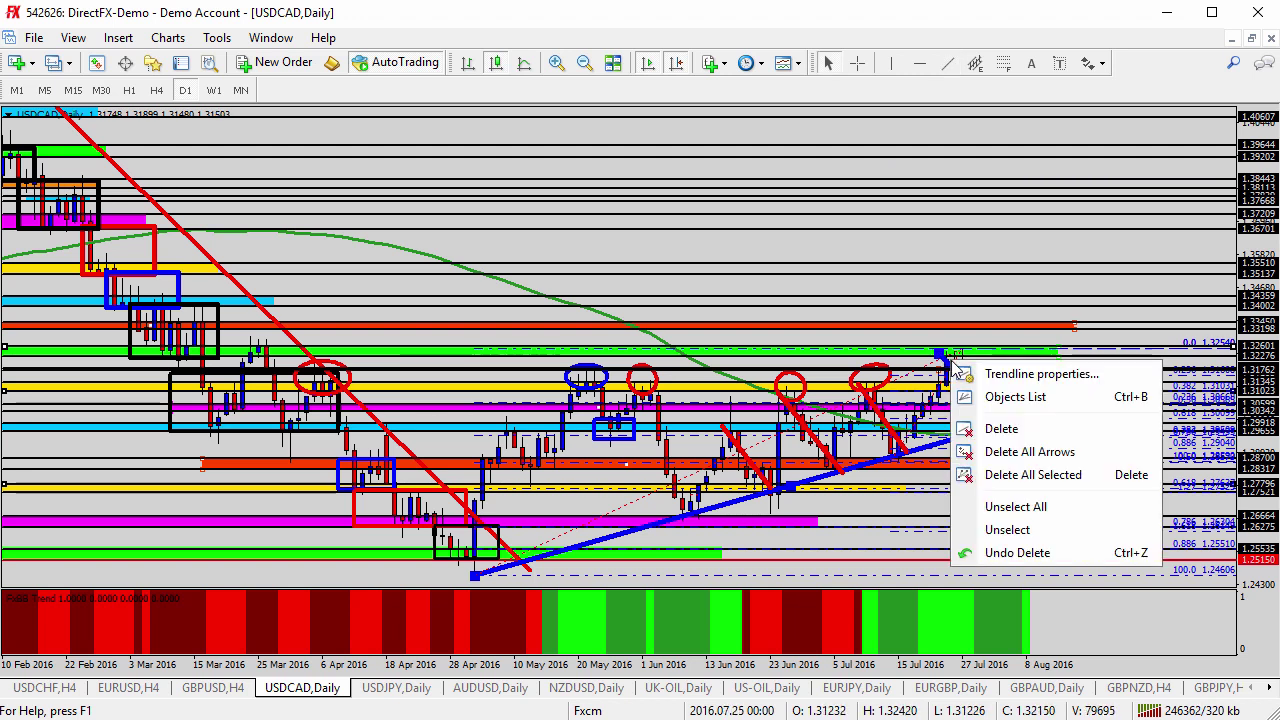
{"action": "left_click", "coordinate": [1000, 370]}
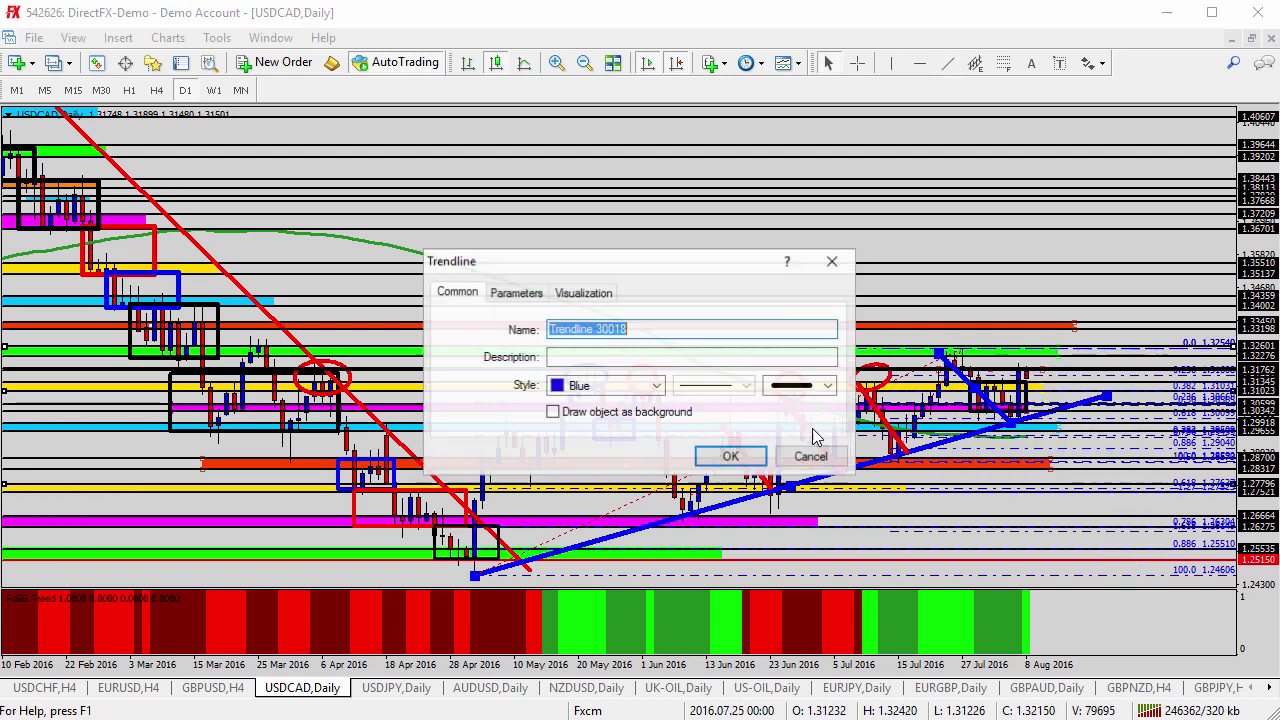
{"action": "left_click", "coordinate": [656, 386]}
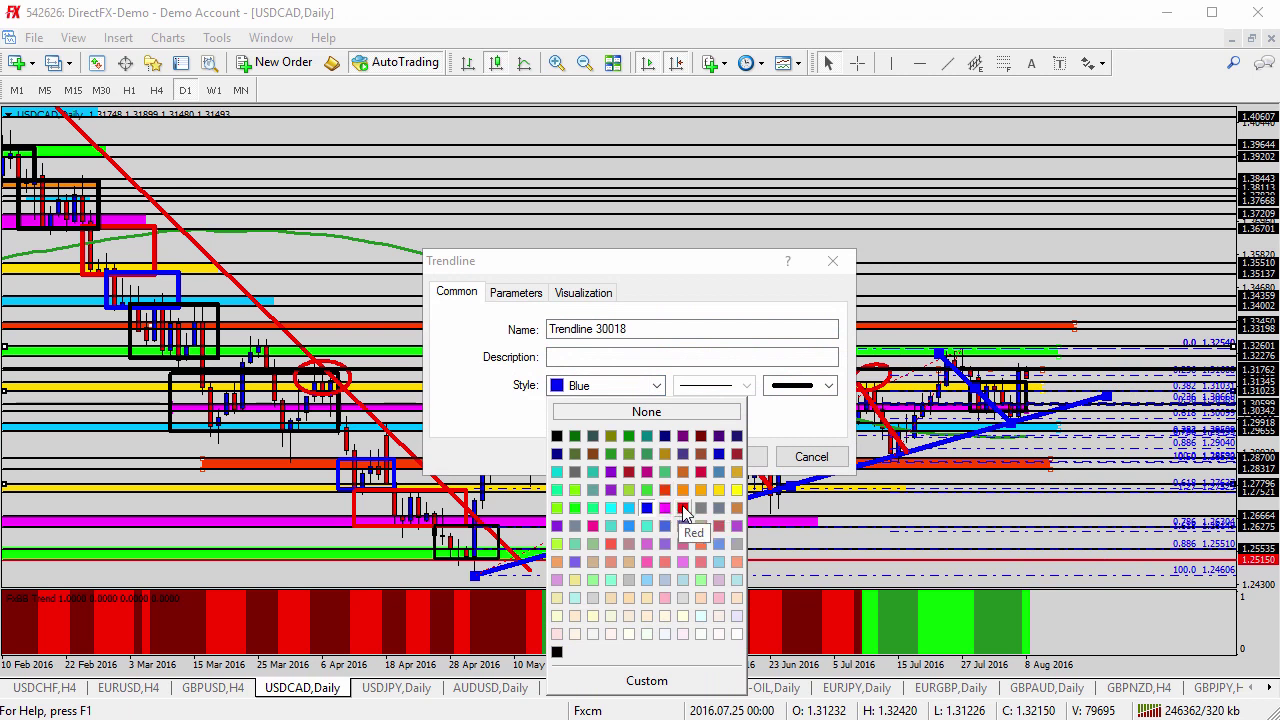
{"action": "left_click", "coordinate": [682, 507]}
{"action": "left_click", "coordinate": [717, 459]}
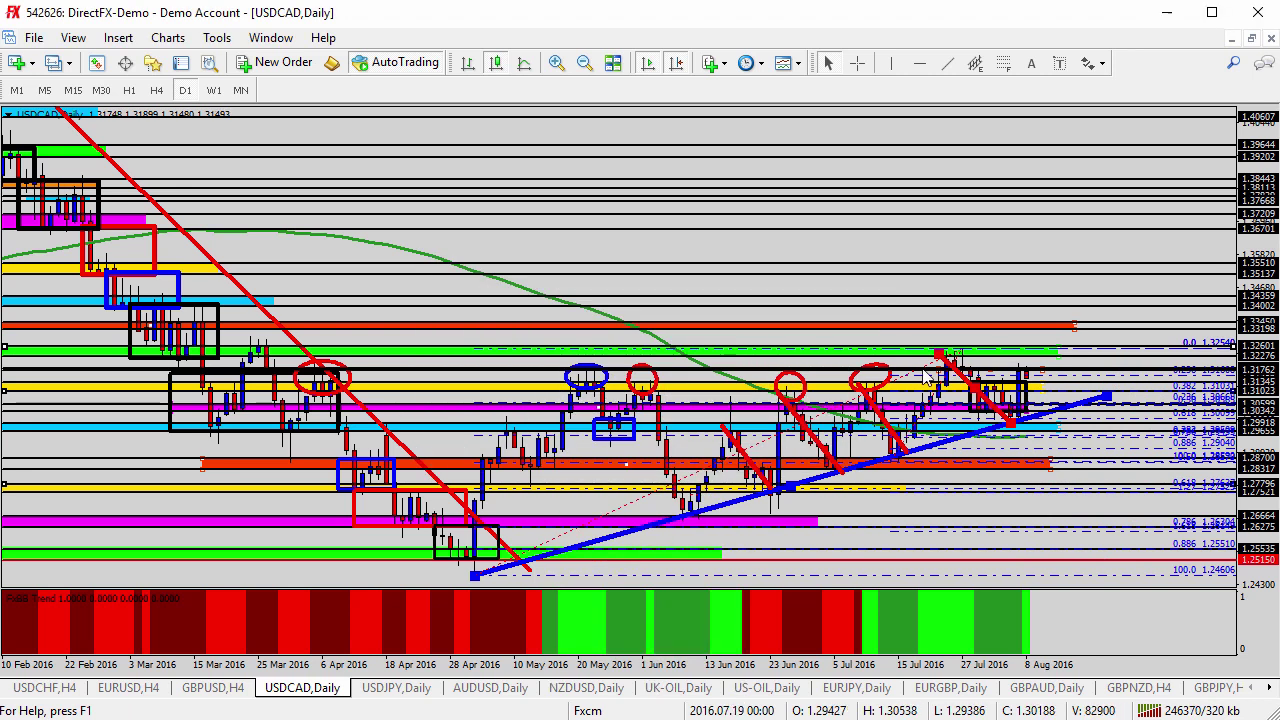
{"action": "double_click", "coordinate": [947, 372]}
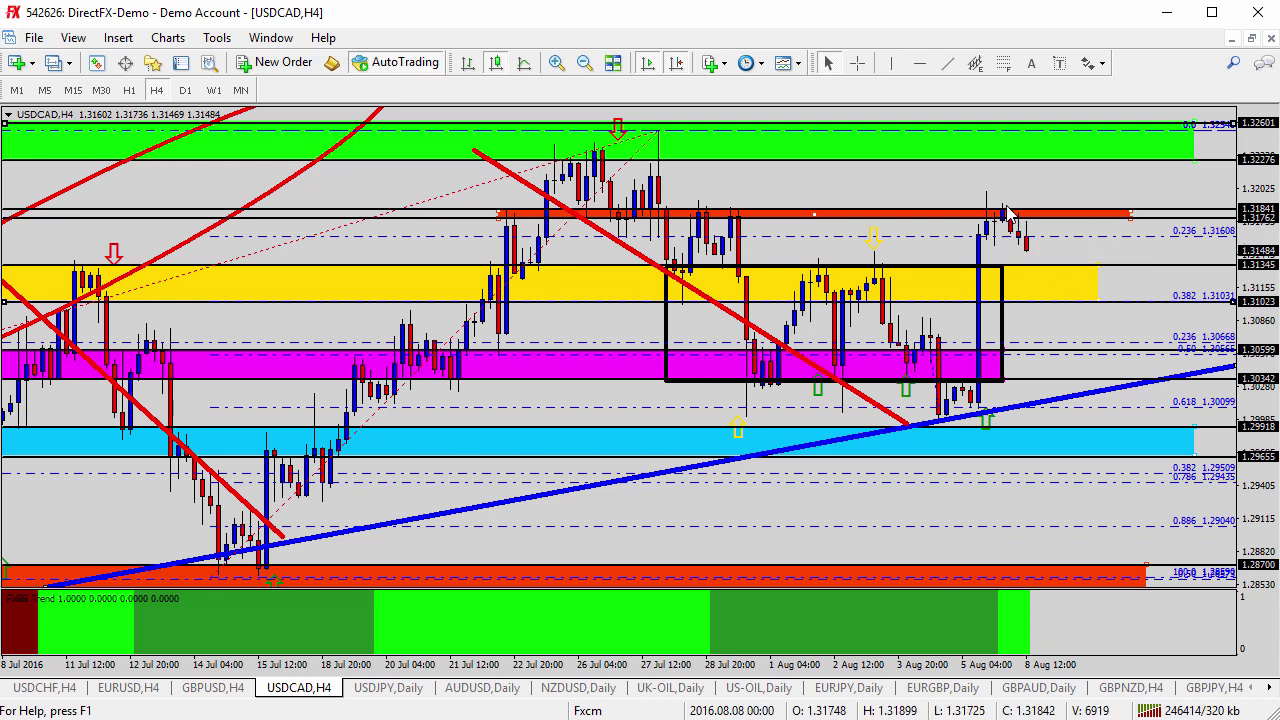
On the USDCAD H4 chart, add an up arrow at the yellow zone's upper edge and down arrows at the orange and green zones' lower edges
{"action": "mouse_move", "coordinate": [1008, 214]}
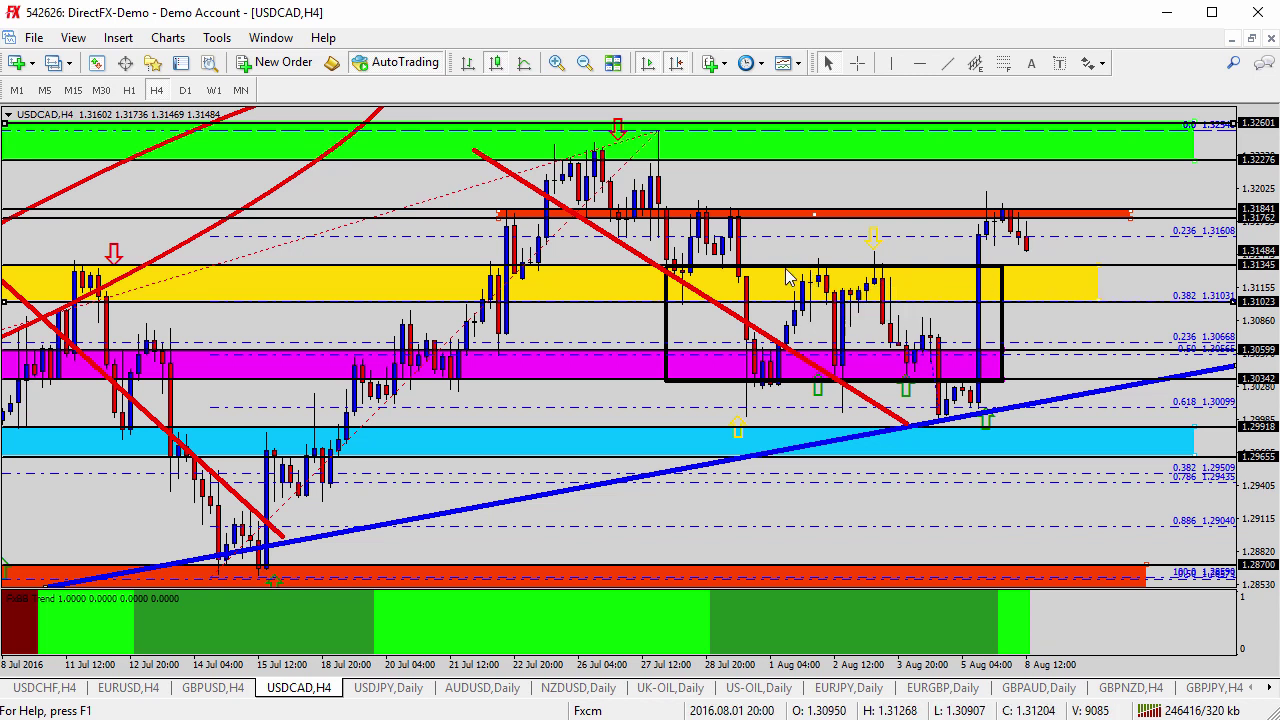
{"action": "mouse_move", "coordinate": [686, 277]}
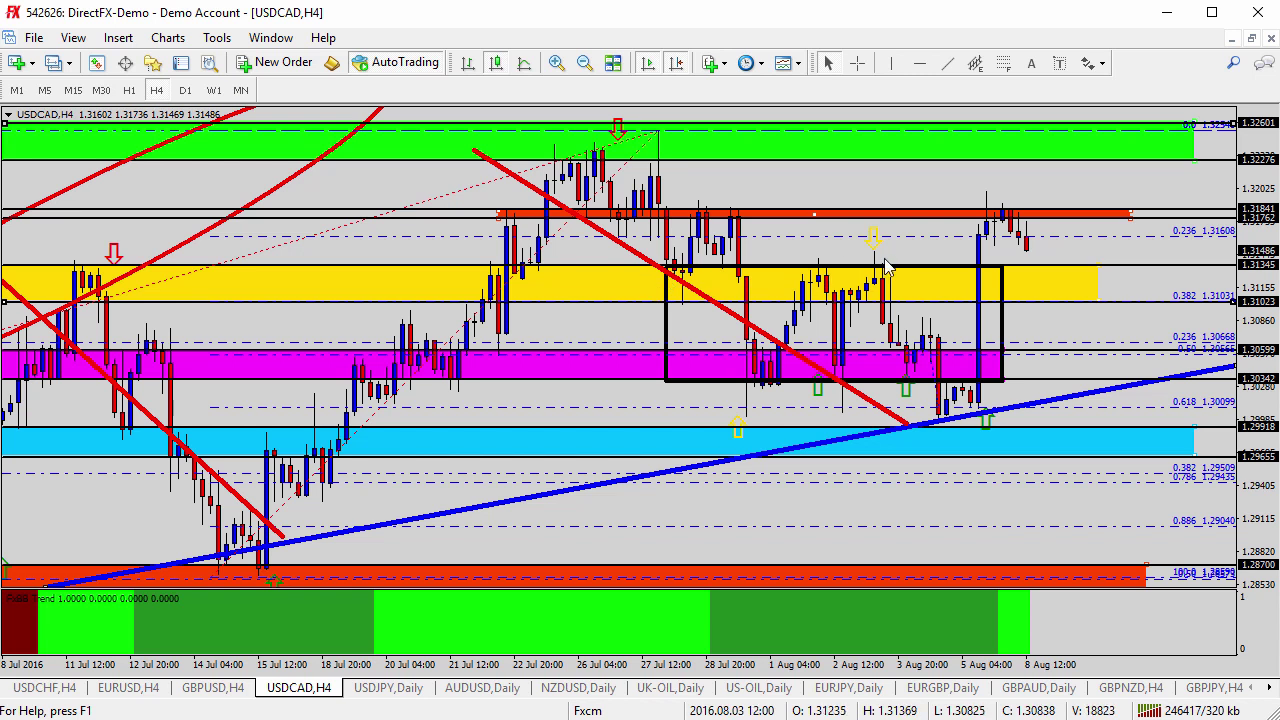
{"action": "left_click", "coordinate": [1094, 63]}
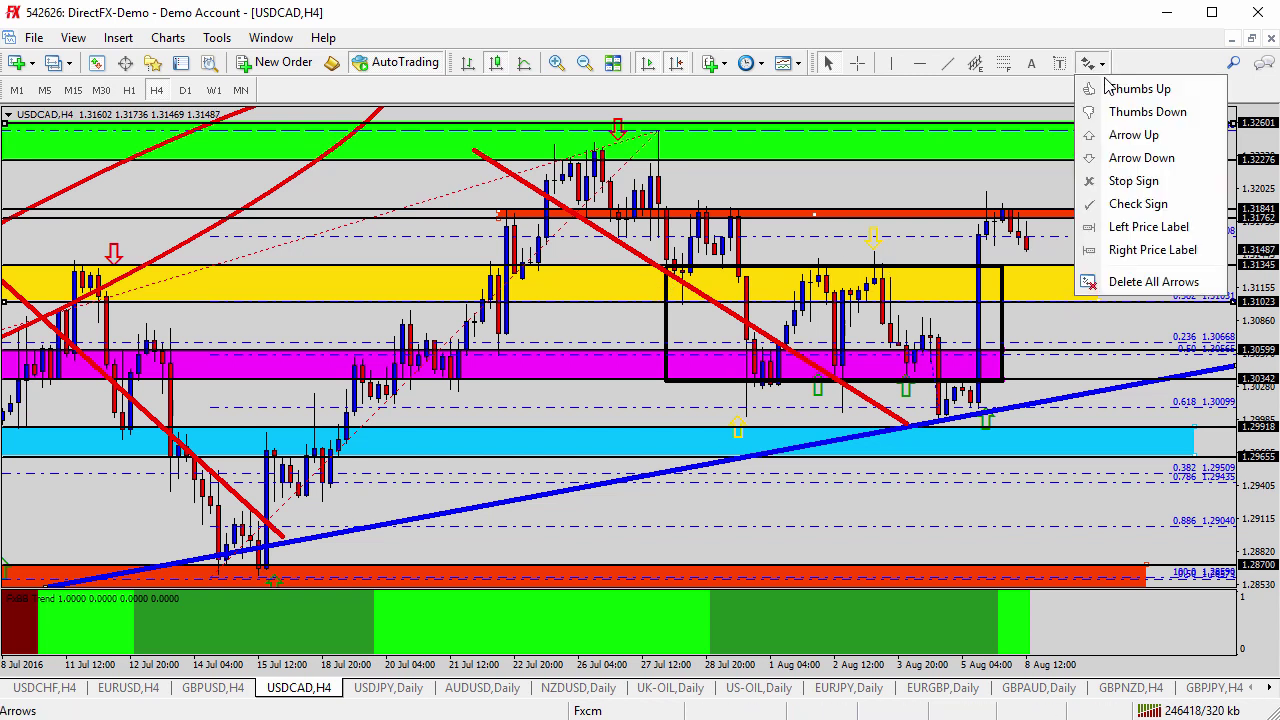
{"action": "left_click", "coordinate": [1133, 135]}
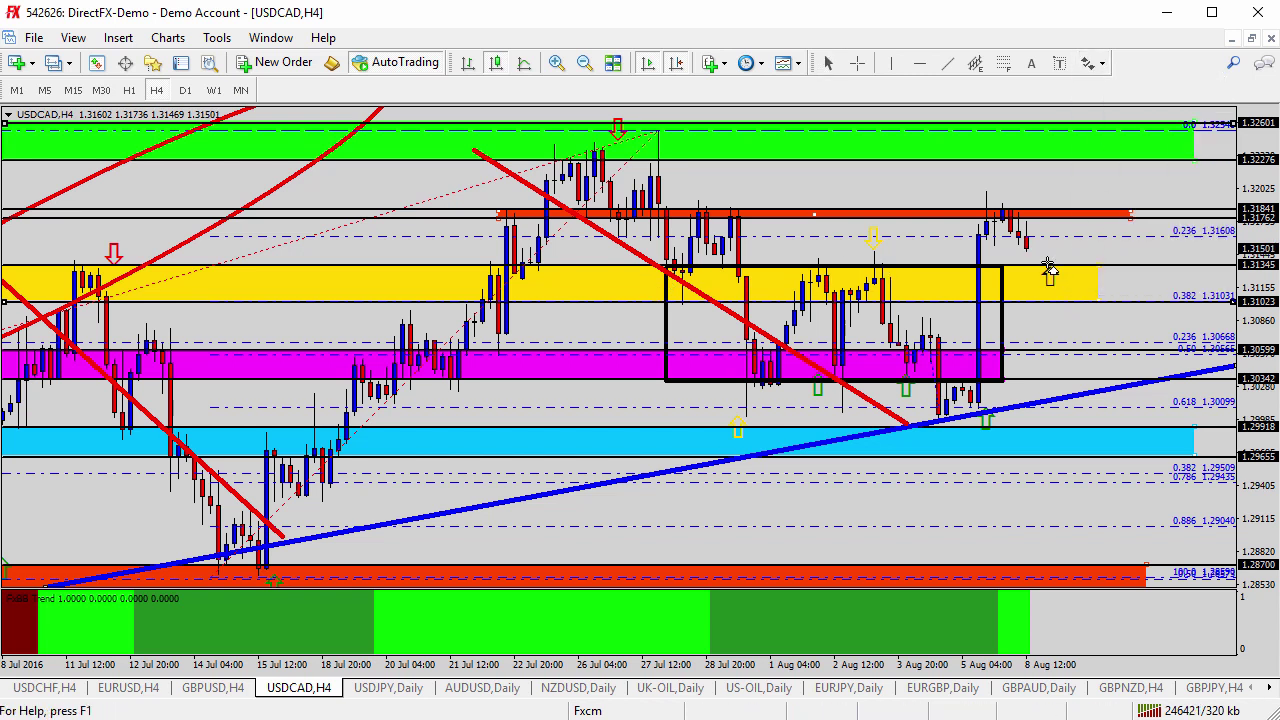
{"action": "left_click", "coordinate": [1049, 270]}
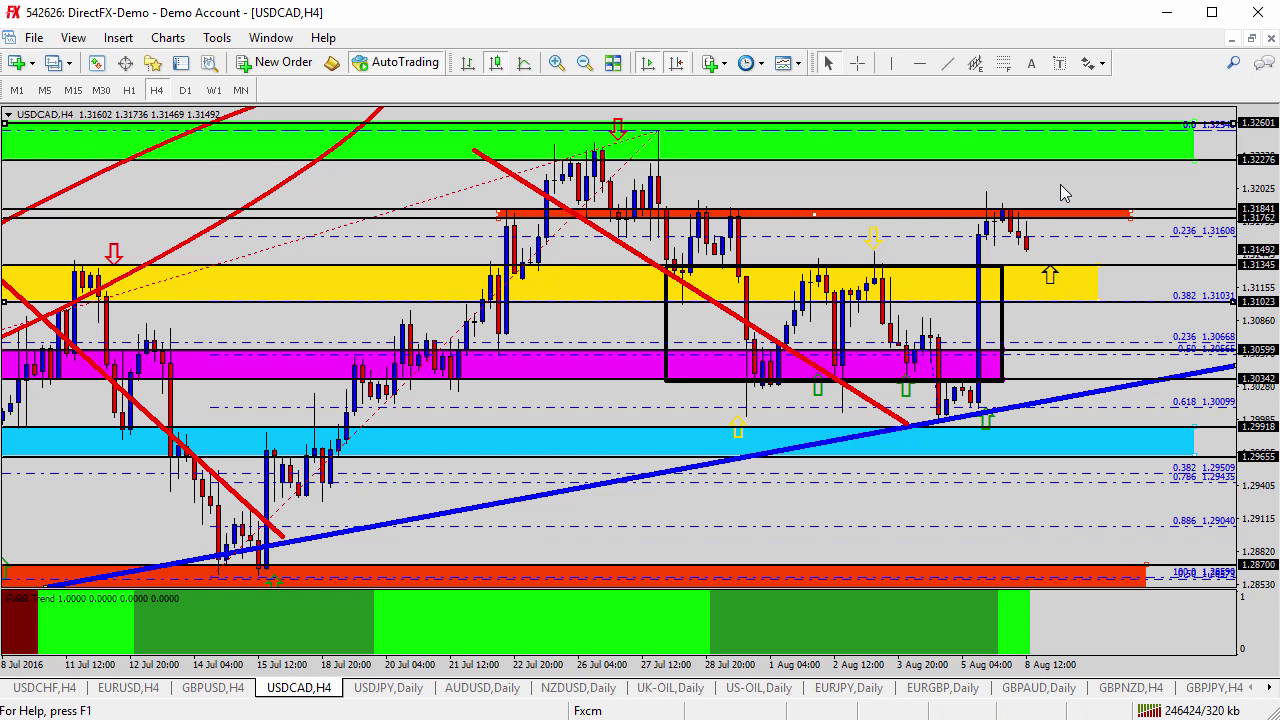
{"action": "left_click", "coordinate": [1101, 63]}
{"action": "left_click", "coordinate": [1114, 157]}
{"action": "left_click", "coordinate": [1058, 198]}
{"action": "left_click", "coordinate": [1101, 63]}
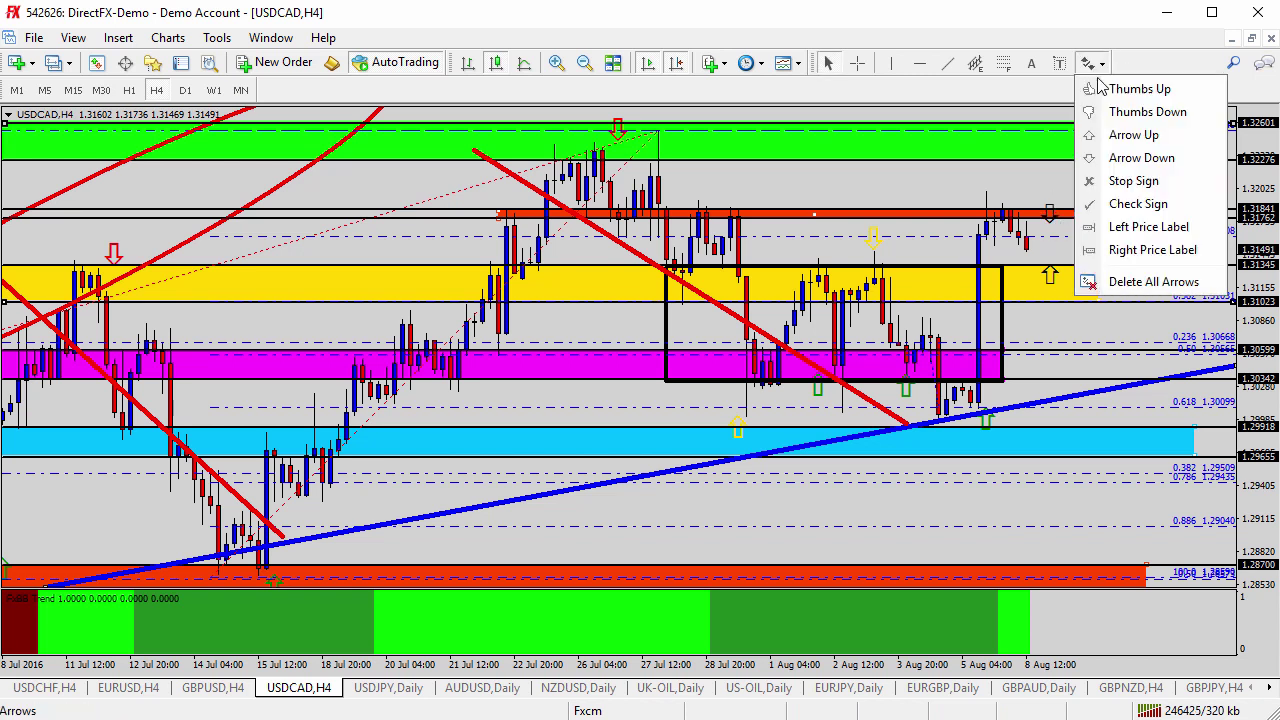
{"action": "left_click", "coordinate": [1100, 157]}
{"action": "left_click", "coordinate": [1039, 144]}
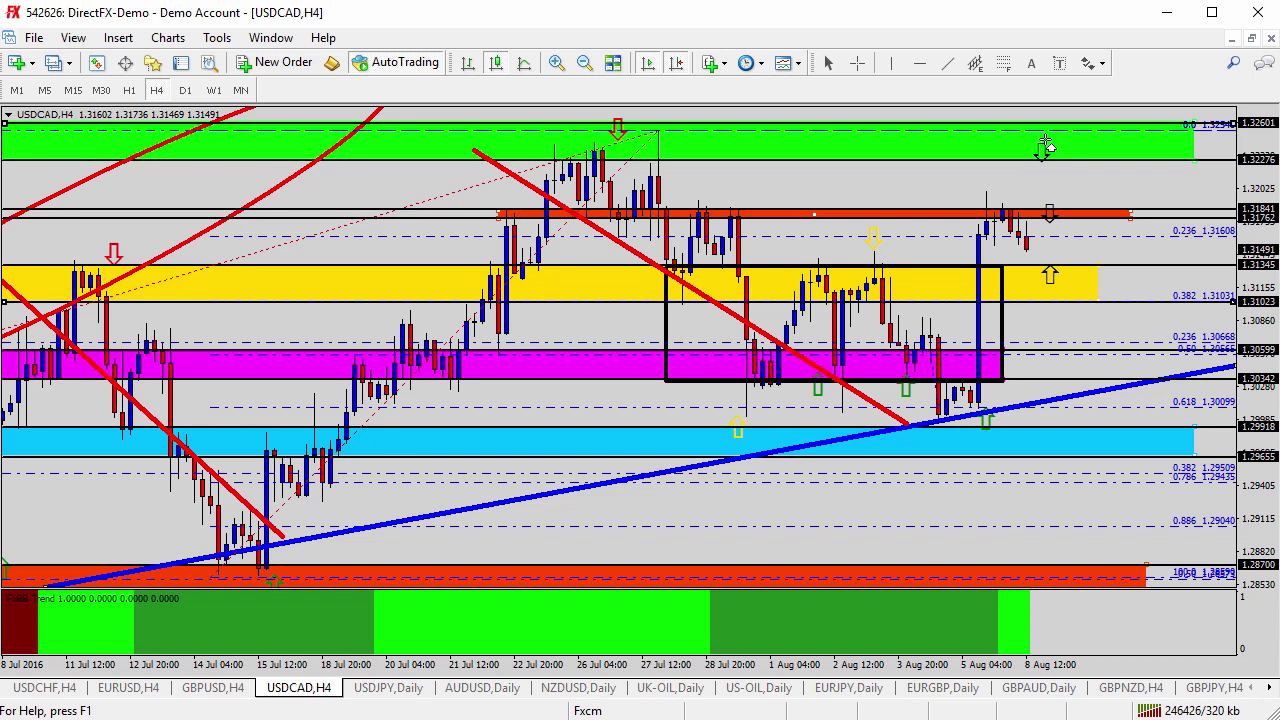
Add a down arrow at the yellow zone's lower edge near 1.31023 and extend the magenta zone forward to the upper orange zone's end
{"action": "left_click", "coordinate": [1101, 63]}
{"action": "left_click", "coordinate": [1105, 131]}
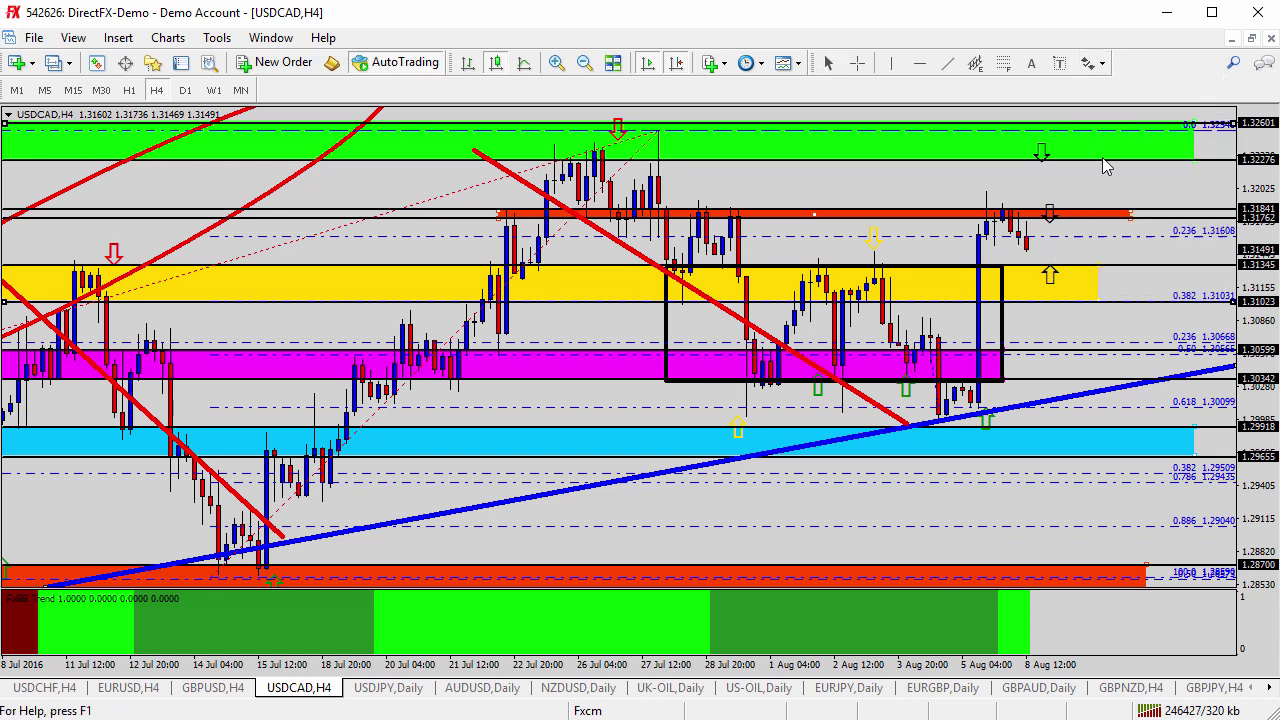
{"action": "left_click", "coordinate": [1057, 295]}
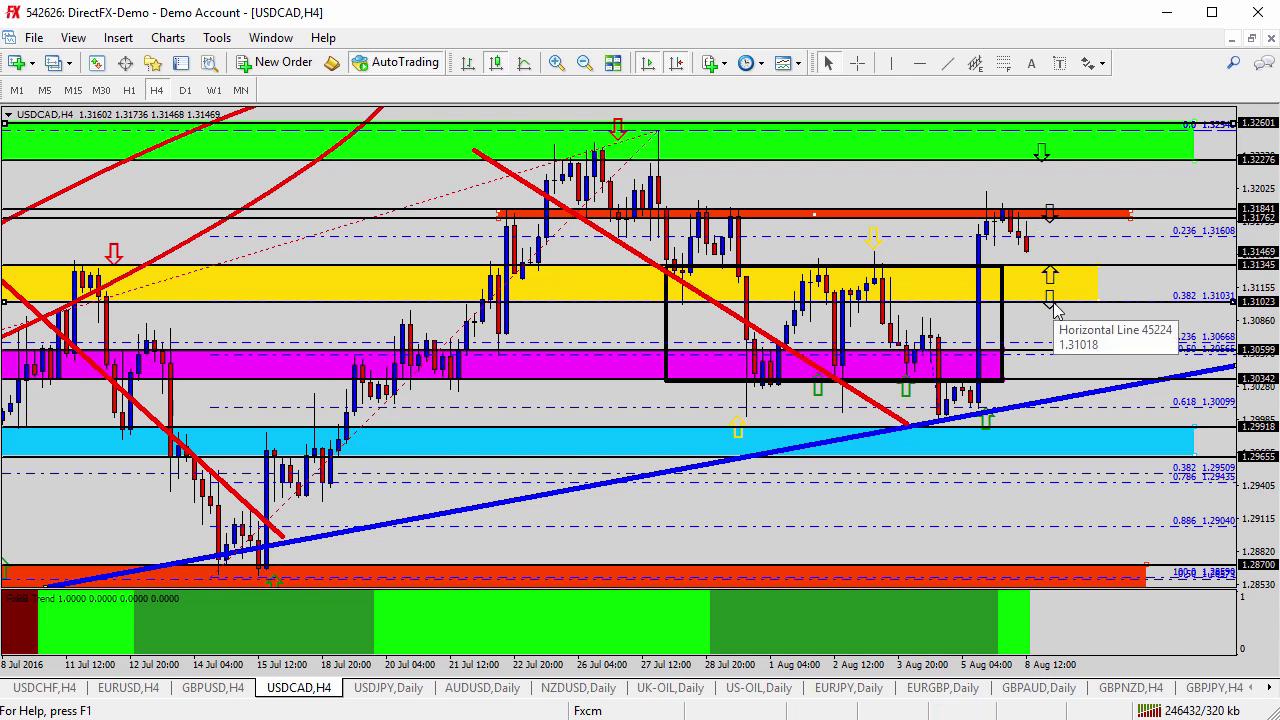
{"action": "left_click_drag", "start_coordinate": [1004, 352], "coordinate": [1135, 358]}
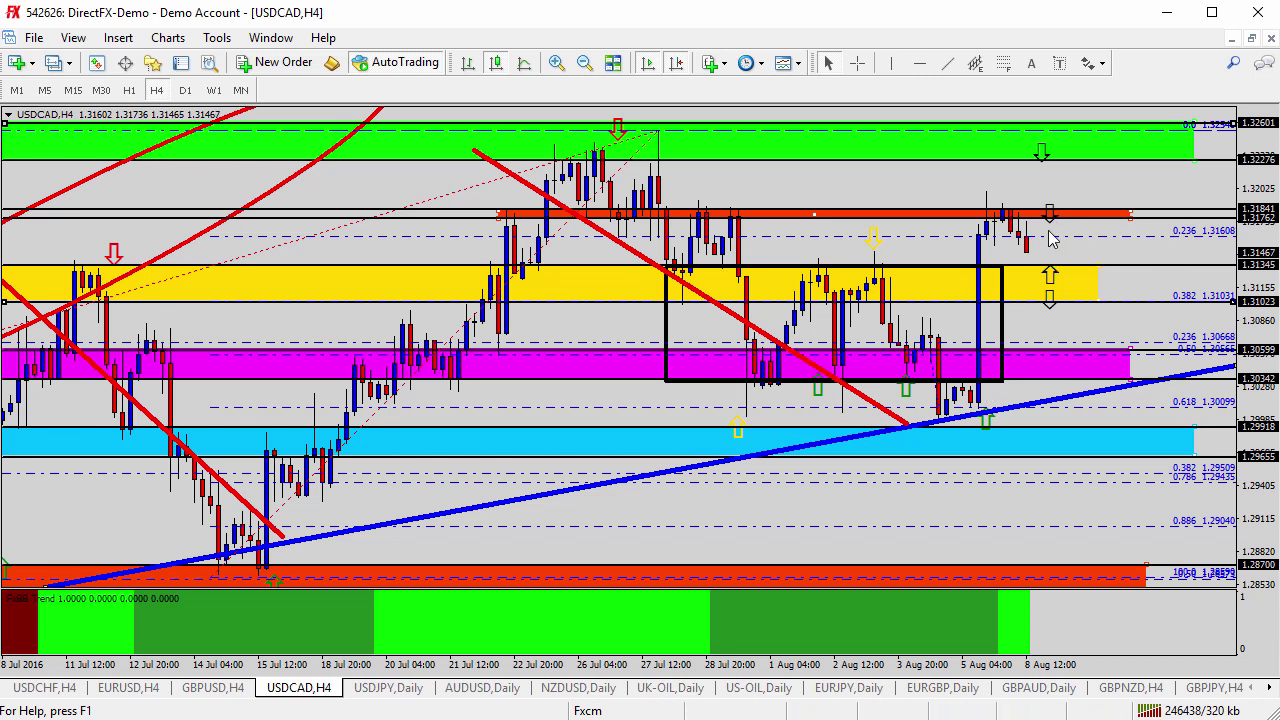
Switch USDJPY to H4 and add an up arrow at the magenta zone's upper edge near 101.749, just past the latest candle
{"action": "left_click", "coordinate": [396, 689]}
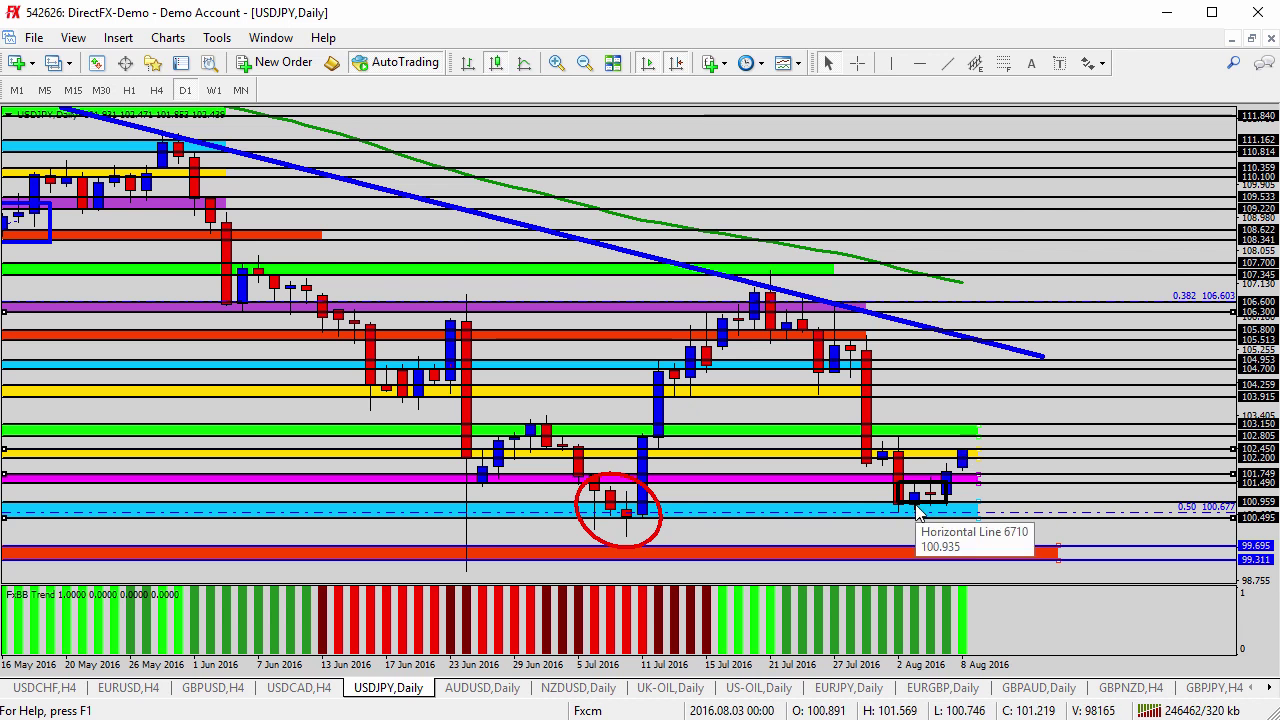
{"action": "left_click", "coordinate": [158, 90]}
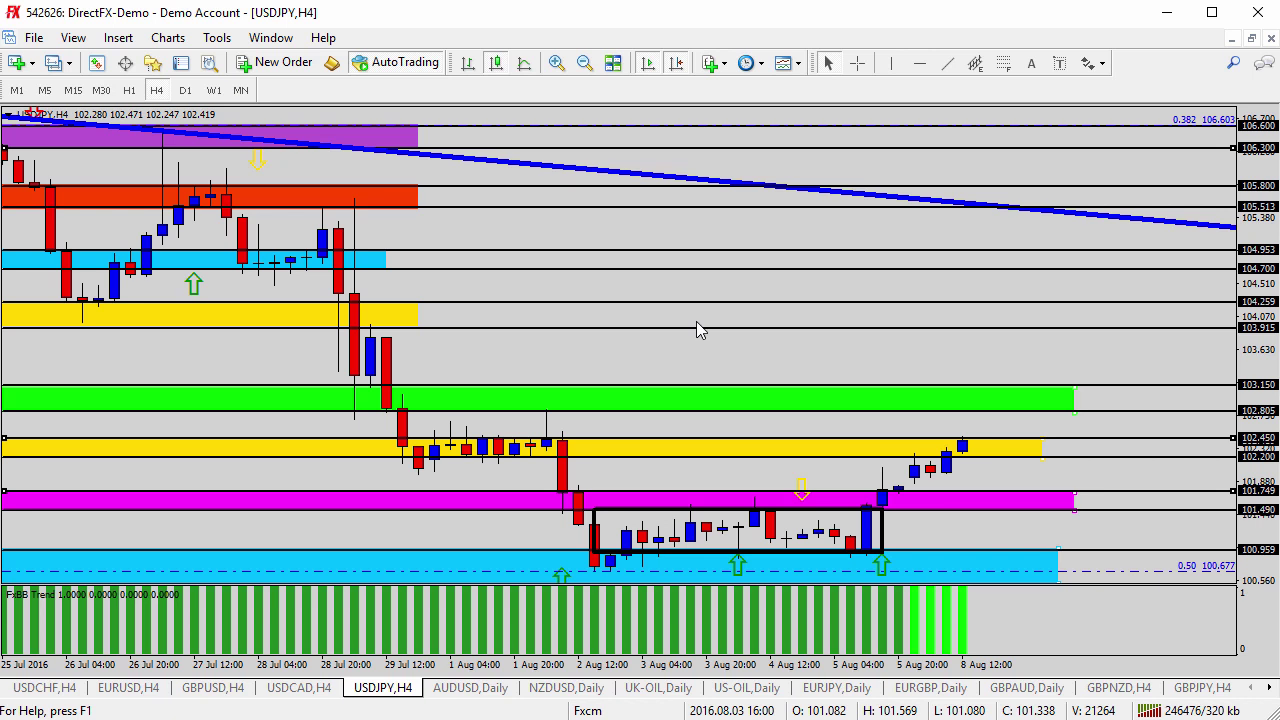
{"action": "left_click", "coordinate": [1088, 64]}
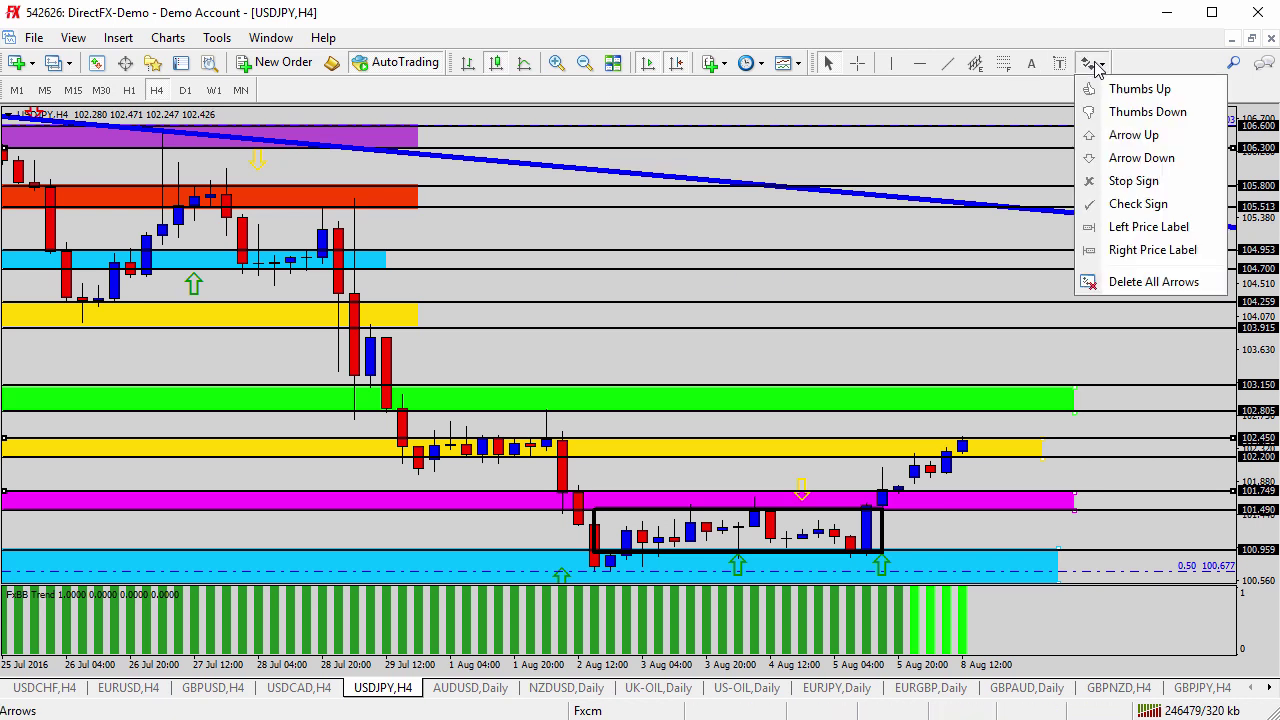
{"action": "left_click", "coordinate": [1104, 138]}
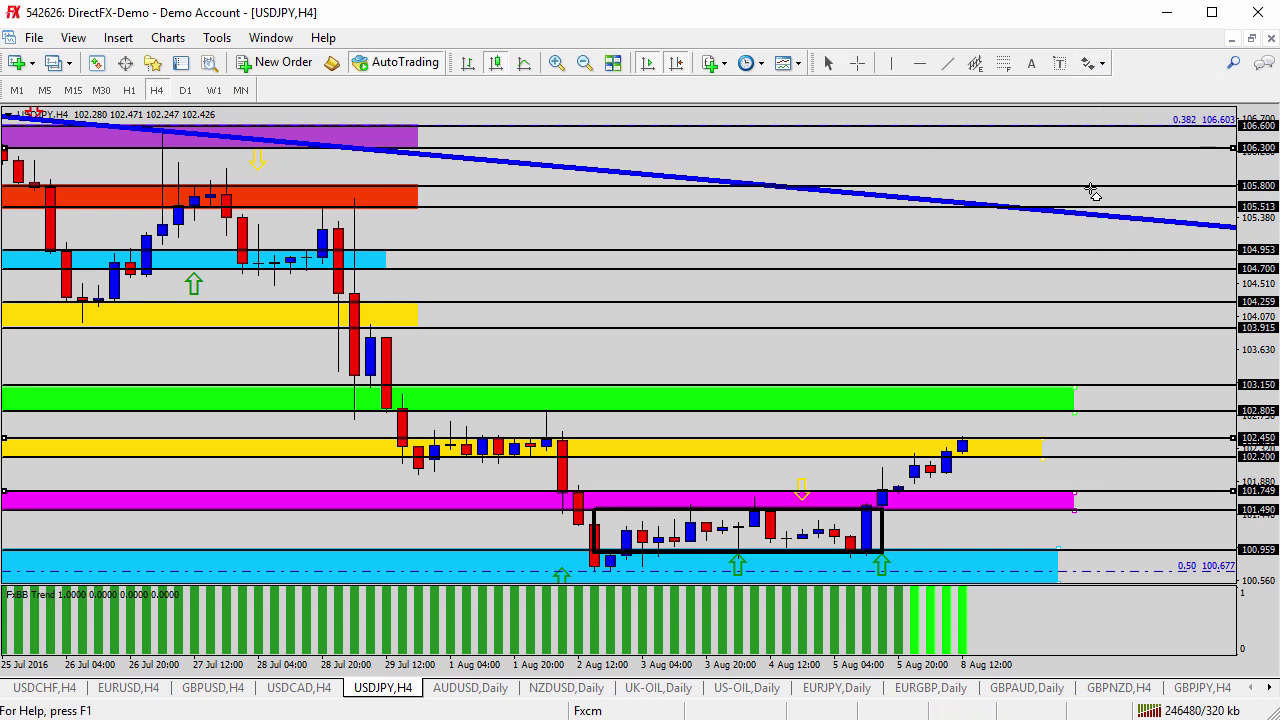
{"action": "left_click", "coordinate": [997, 490]}
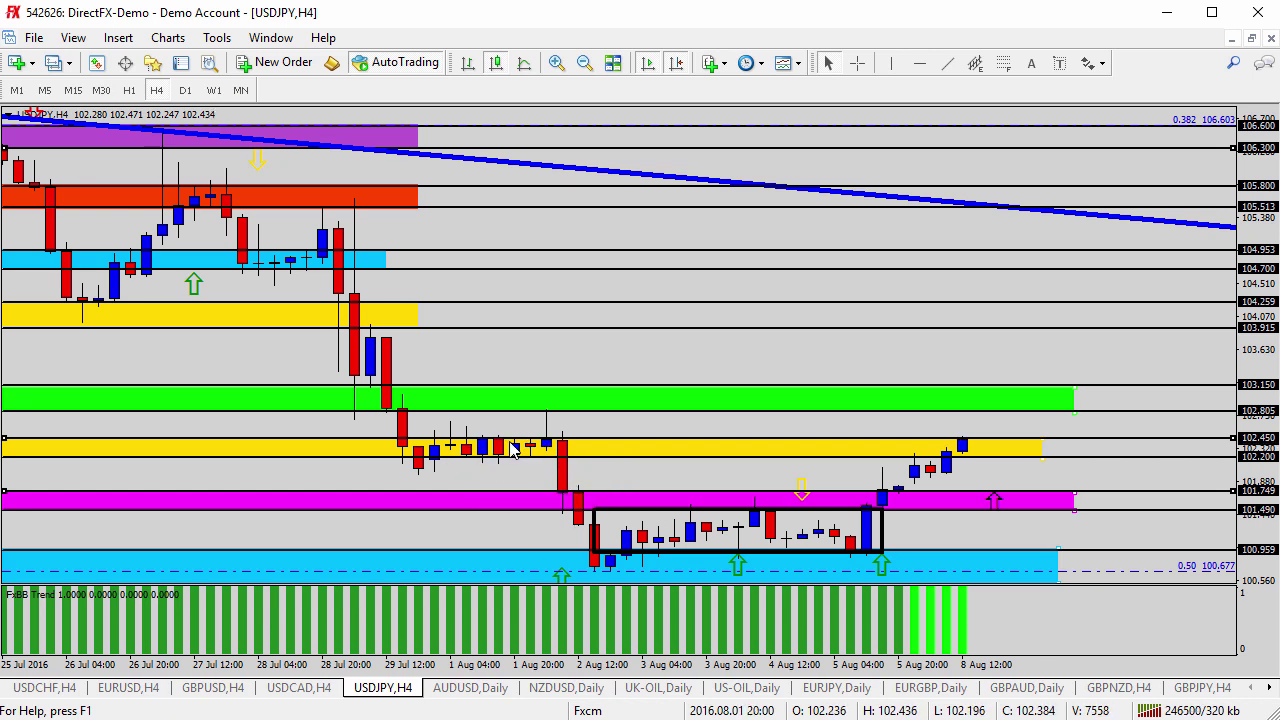
Add an up arrow in the yellow USDJPY zone, with its tip near 102.450
{"action": "mouse_move", "coordinate": [486, 452]}
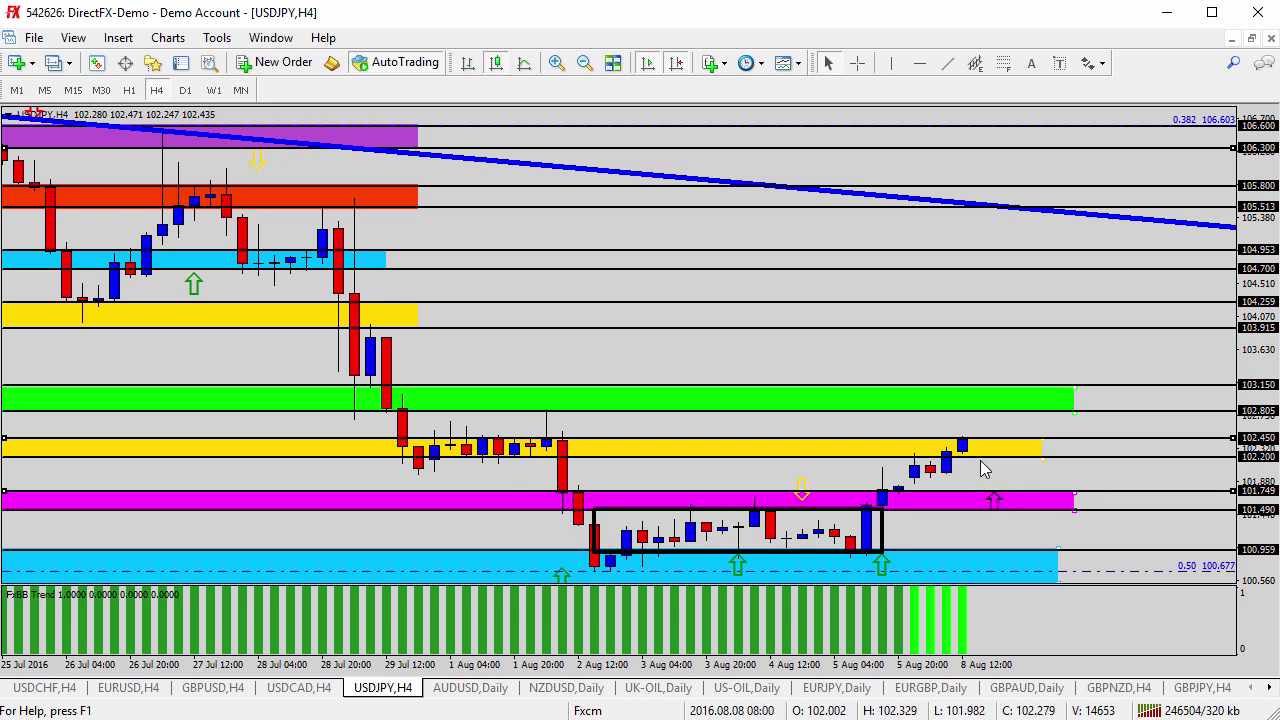
{"action": "left_click", "coordinate": [1088, 63]}
{"action": "left_click", "coordinate": [1120, 131]}
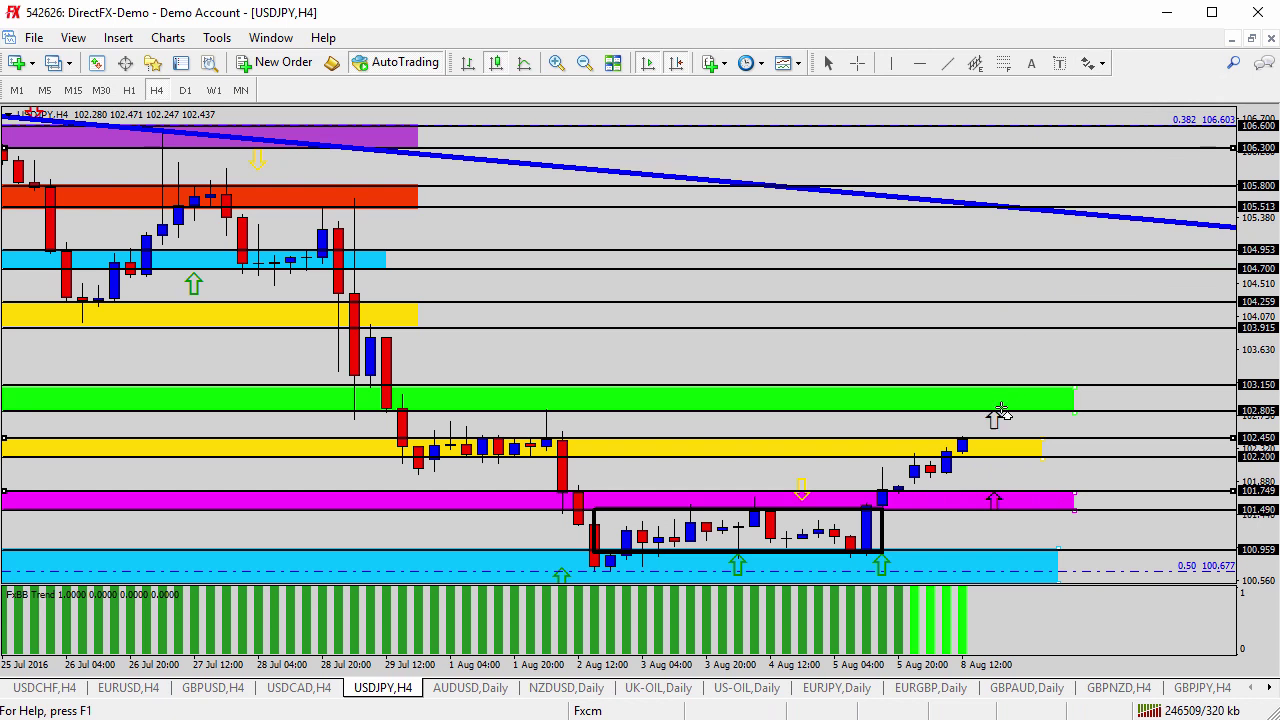
{"action": "left_click", "coordinate": [995, 438]}
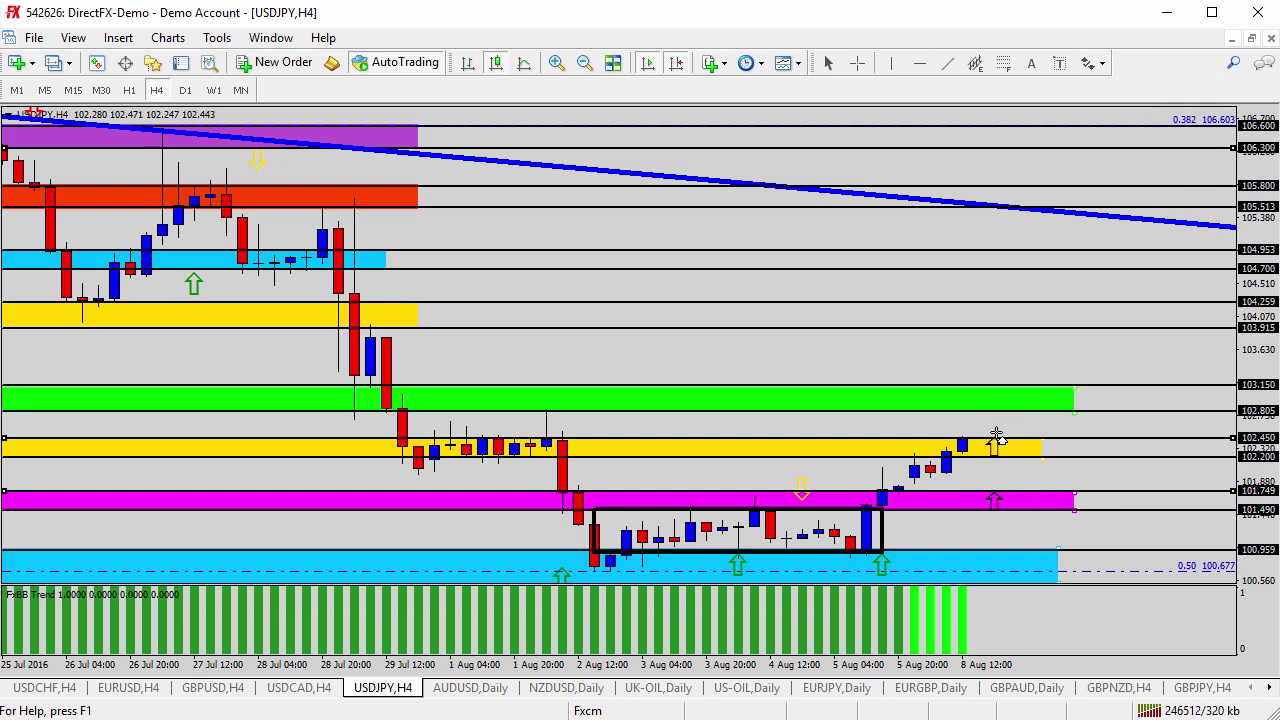
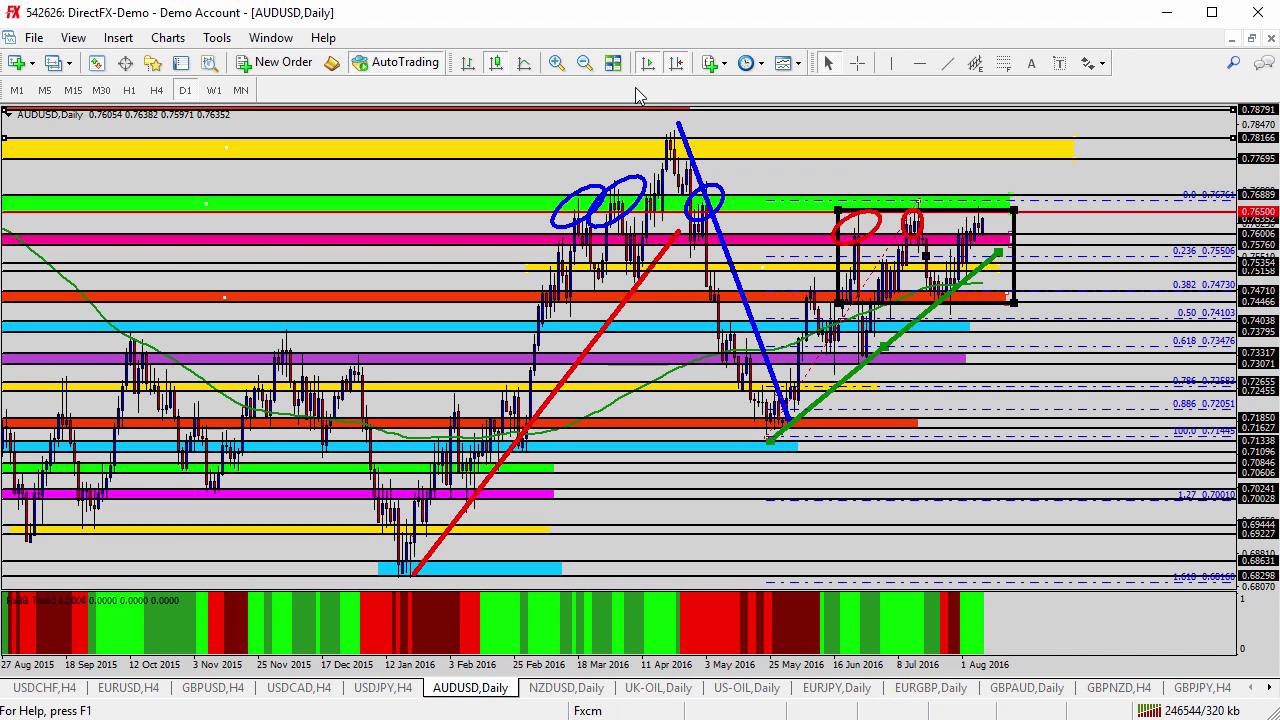
On the AUDUSD daily chart, add a down arrow at the green zone's lower edge near 0.76500, just past the latest candle
{"action": "left_click", "coordinate": [557, 62]}
{"action": "left_click", "coordinate": [557, 62]}
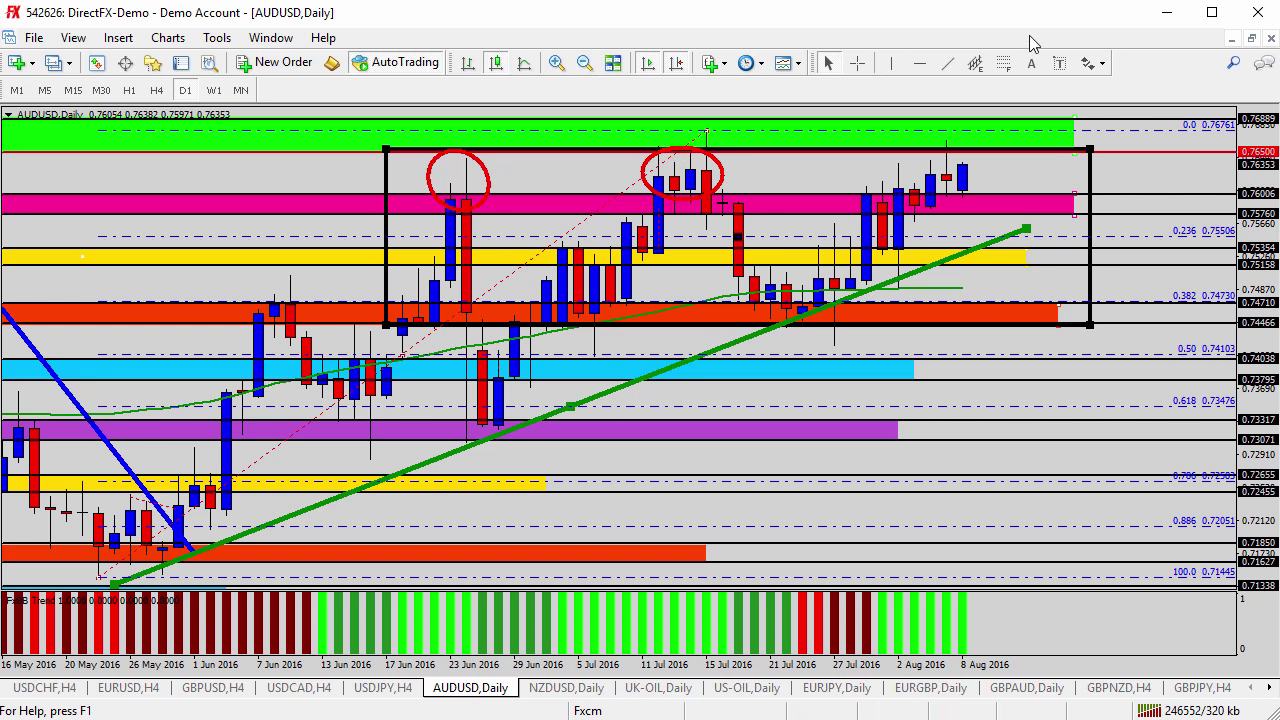
{"action": "left_click", "coordinate": [1100, 63]}
{"action": "left_click", "coordinate": [1130, 158]}
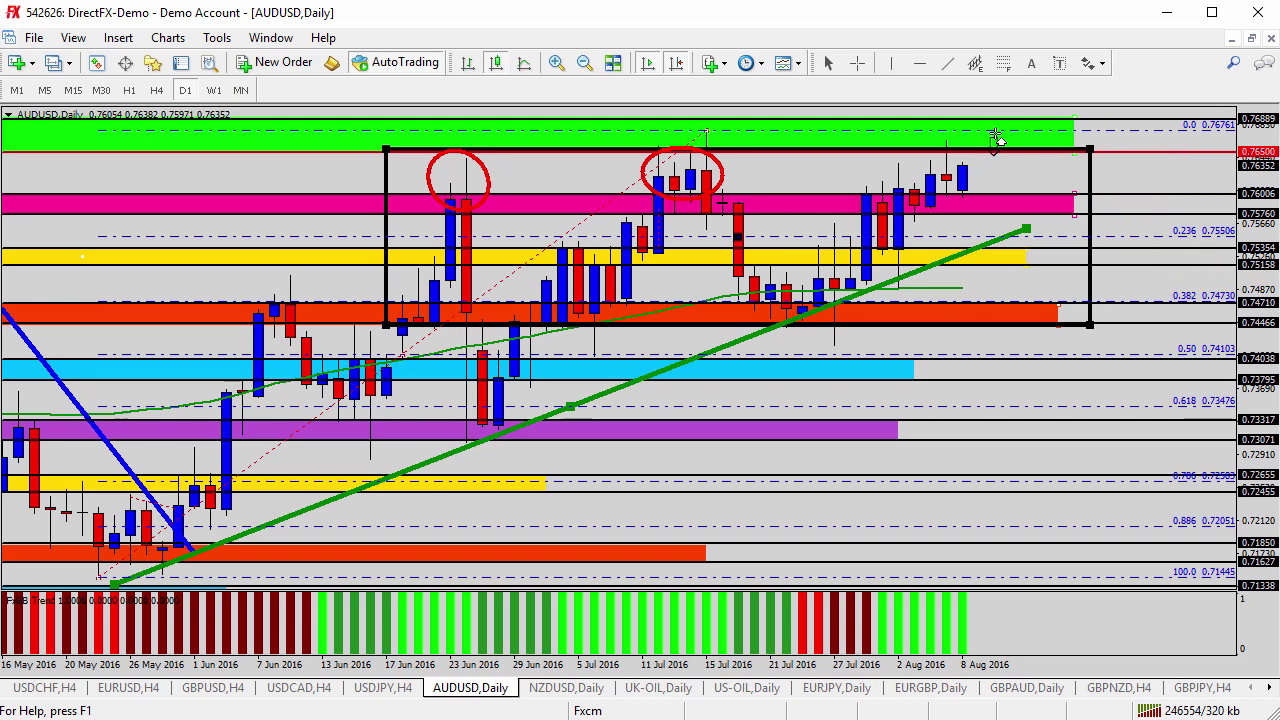
{"action": "left_click", "coordinate": [995, 135]}
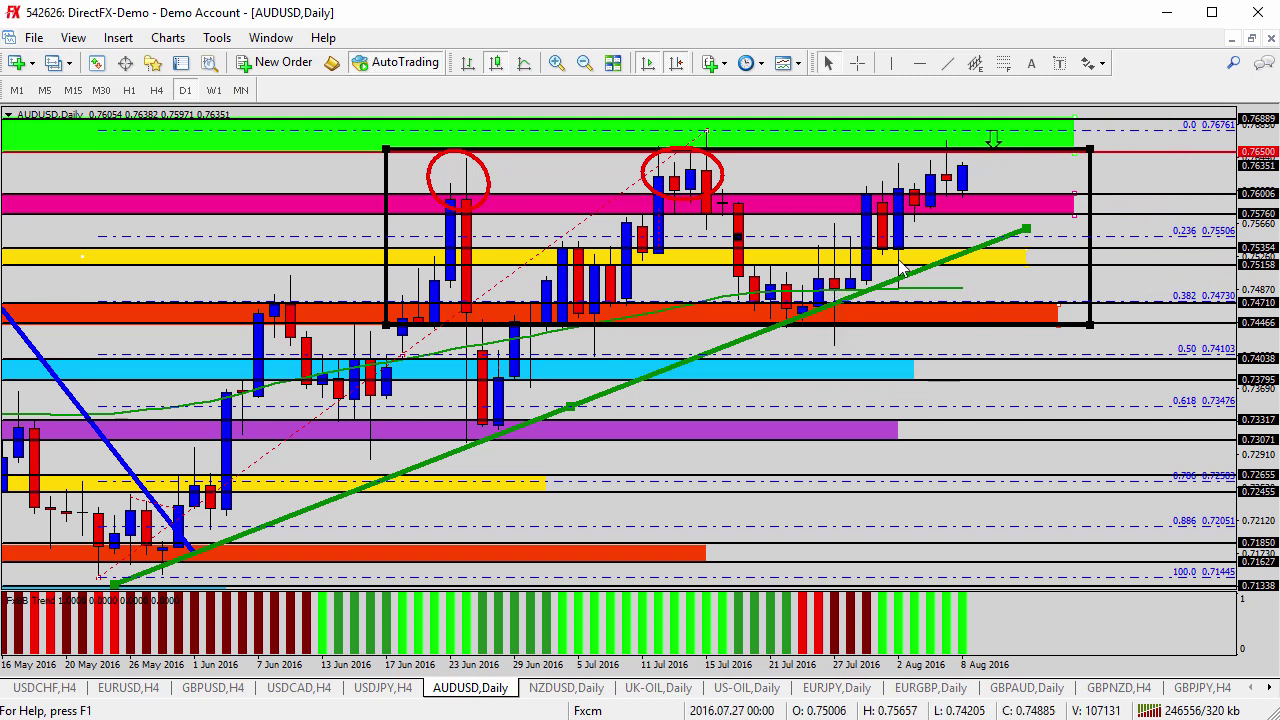
Add up arrows at the pink AUDUSD zone's upper edge near 0.76006 and at the green zone's upper edge near 0.76889
{"action": "left_click_drag", "start_coordinate": [1272, 196], "coordinate": [1262, 226]}
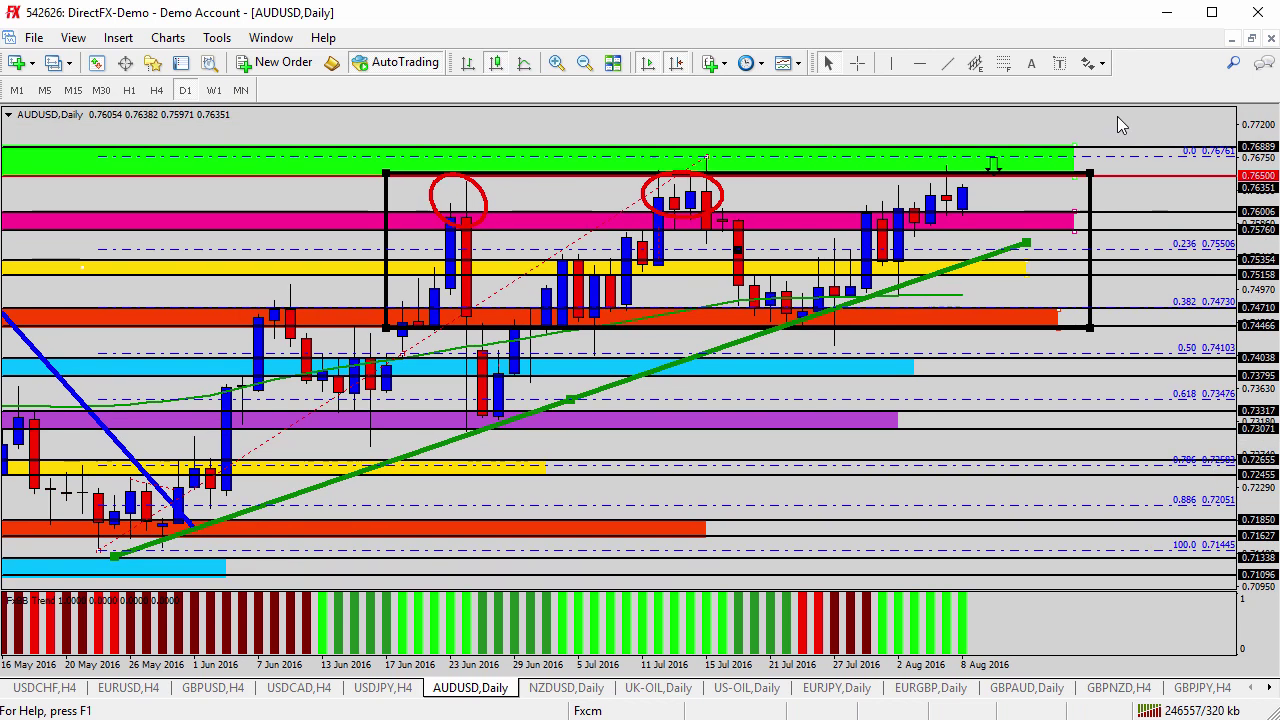
{"action": "left_click", "coordinate": [1097, 63]}
{"action": "left_click", "coordinate": [1105, 134]}
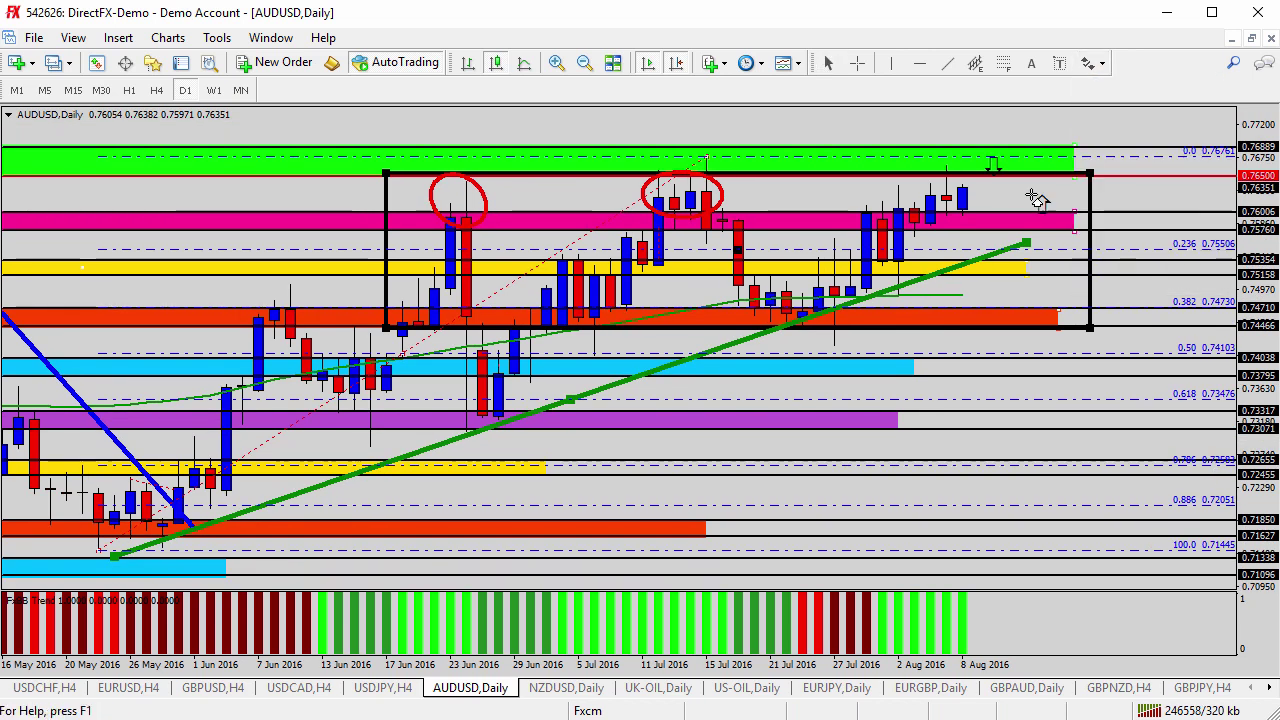
{"action": "left_click", "coordinate": [993, 220]}
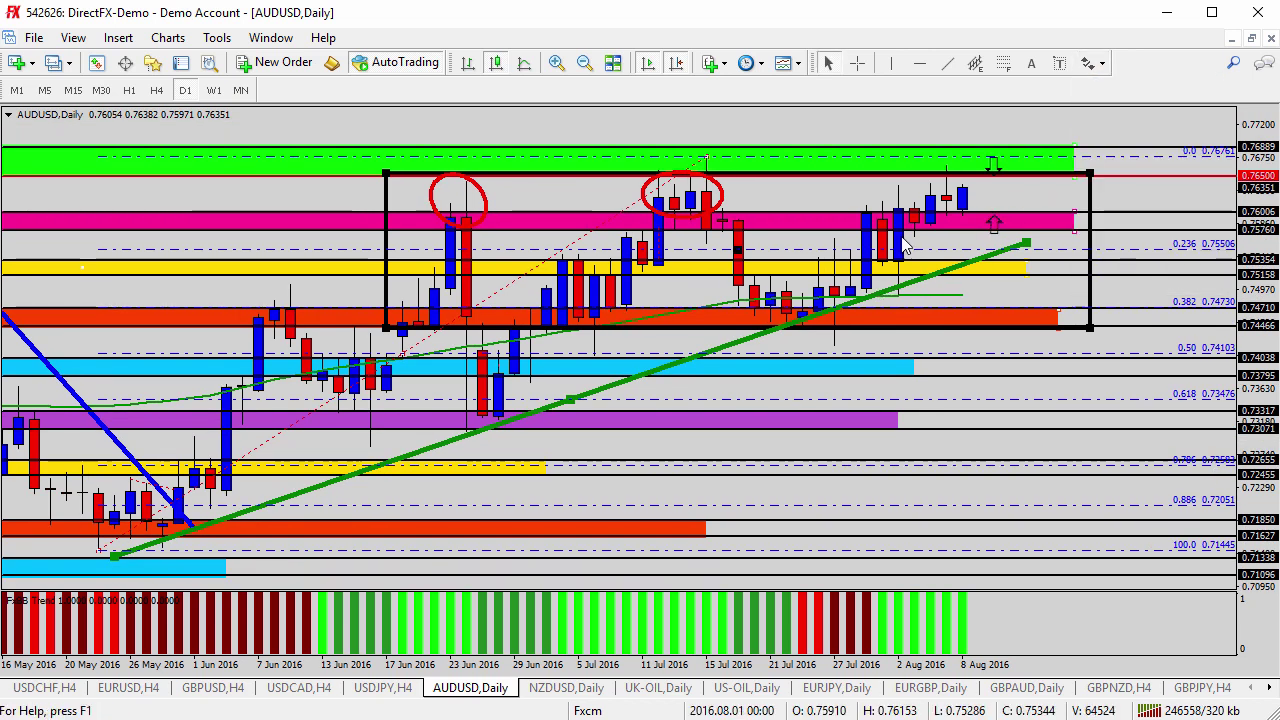
{"action": "left_click", "coordinate": [1099, 63]}
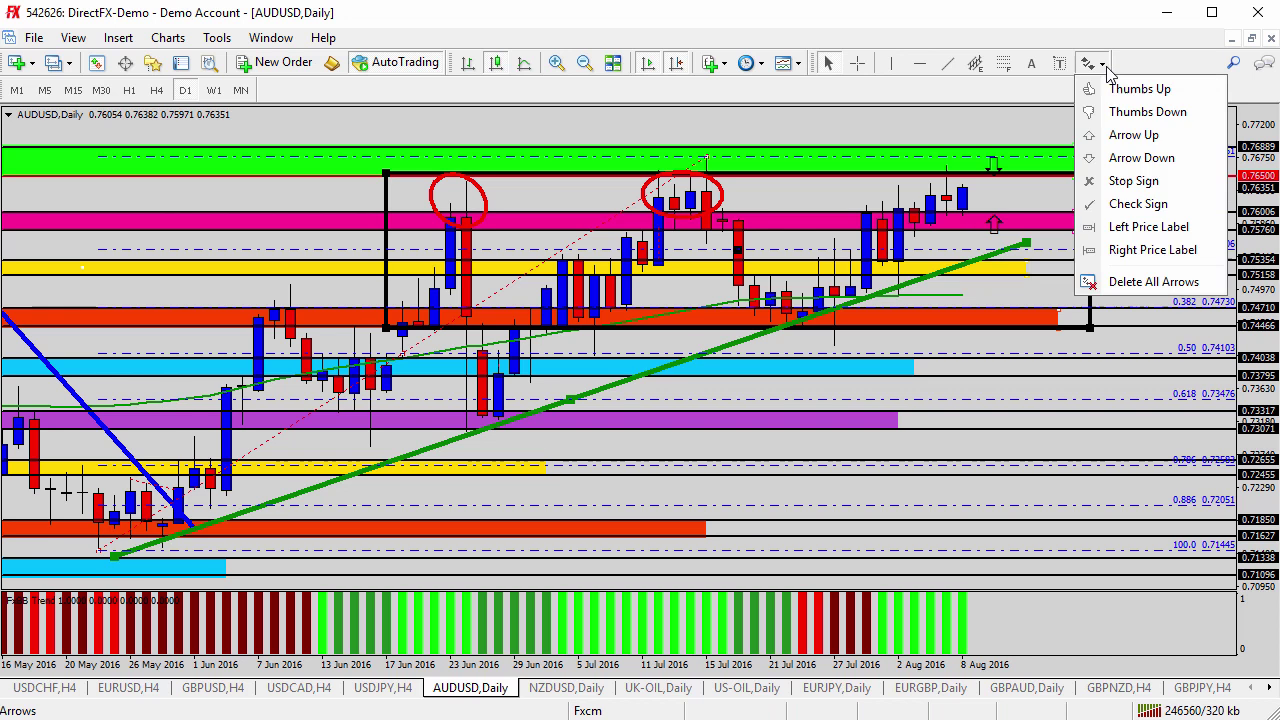
{"action": "left_click", "coordinate": [1105, 134]}
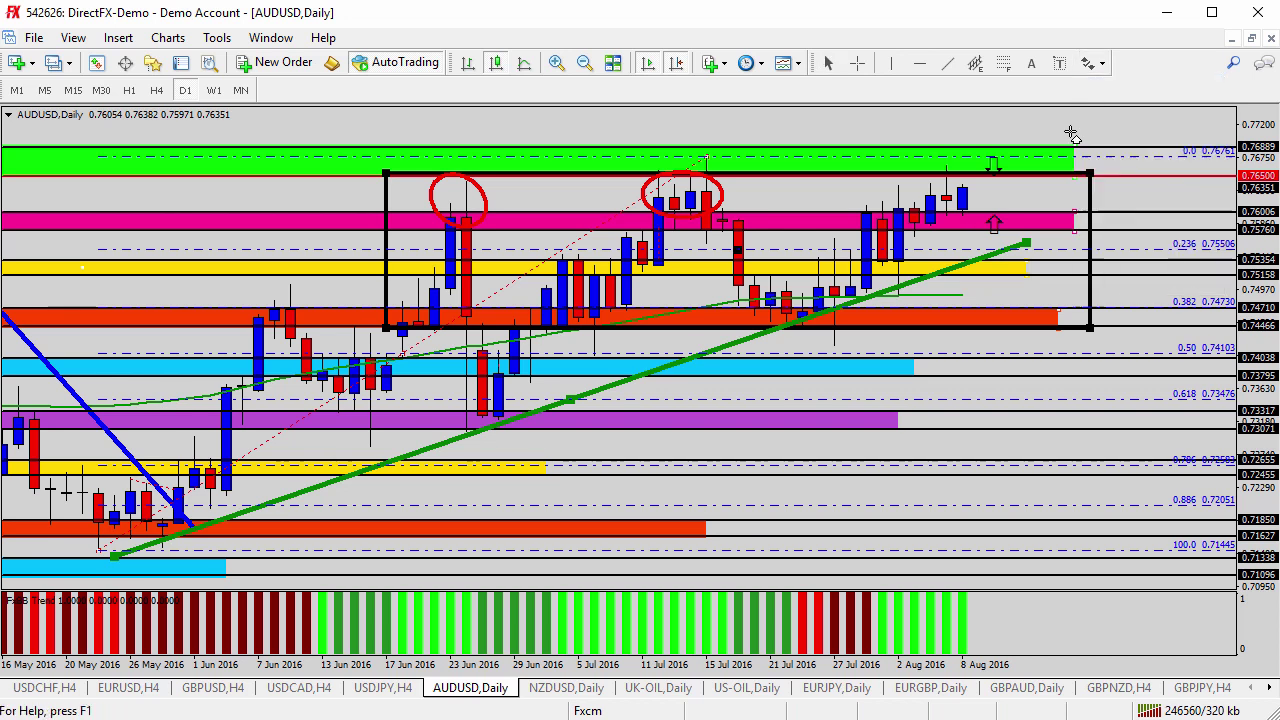
{"action": "left_click", "coordinate": [996, 140]}
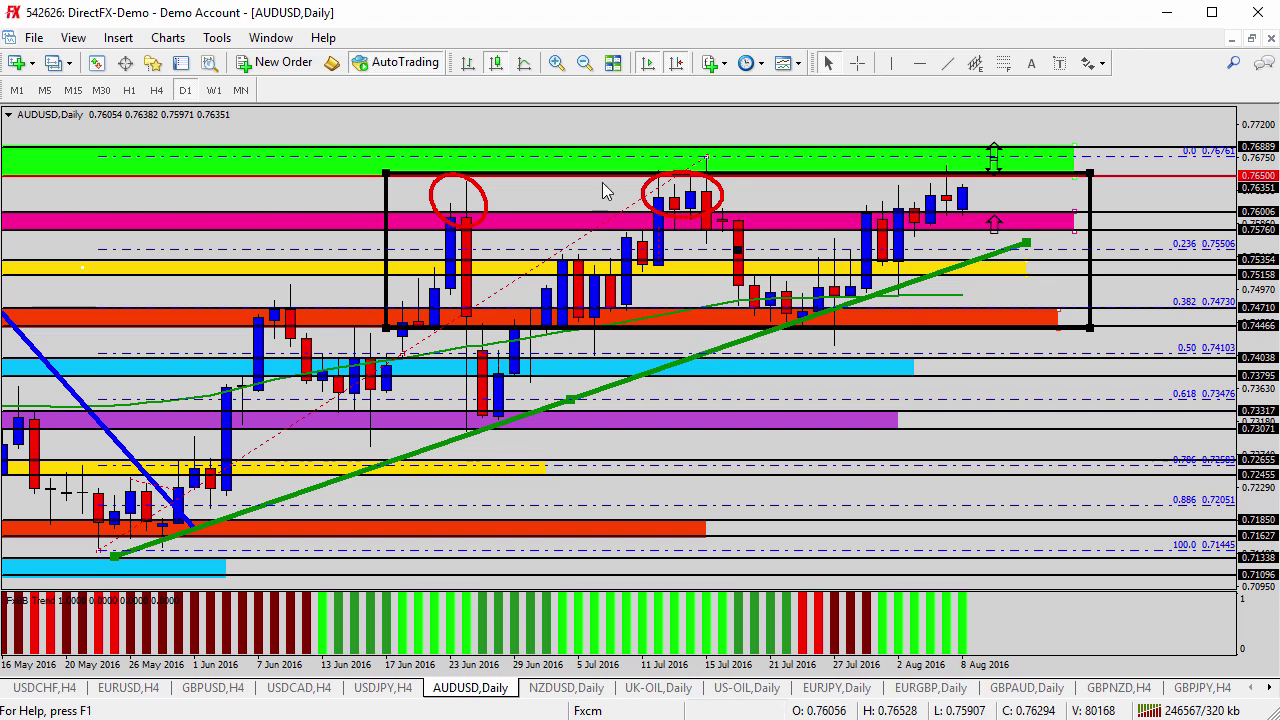
Switch AUDUSD to H4 and examine the recent price action between the pink and green zones, rescaling the chart to fit
{"action": "left_click", "coordinate": [155, 90]}
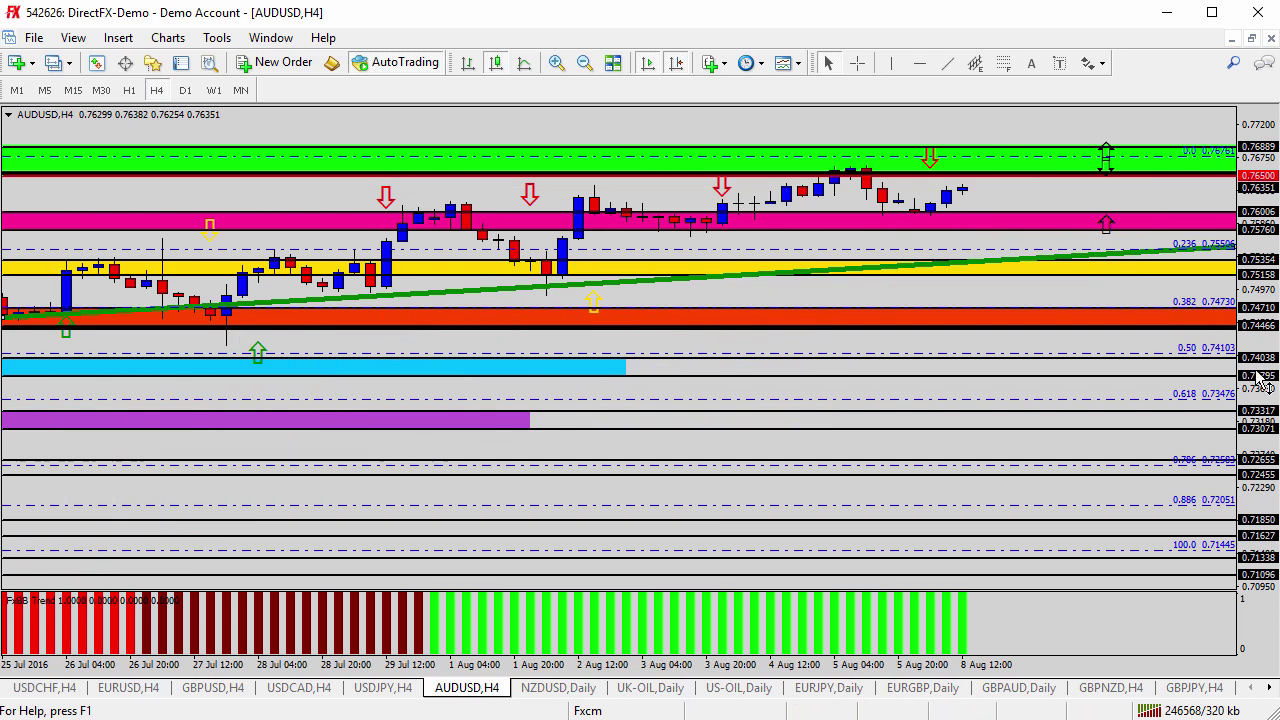
{"action": "left_click_drag", "start_coordinate": [1262, 378], "coordinate": [1262, 220]}
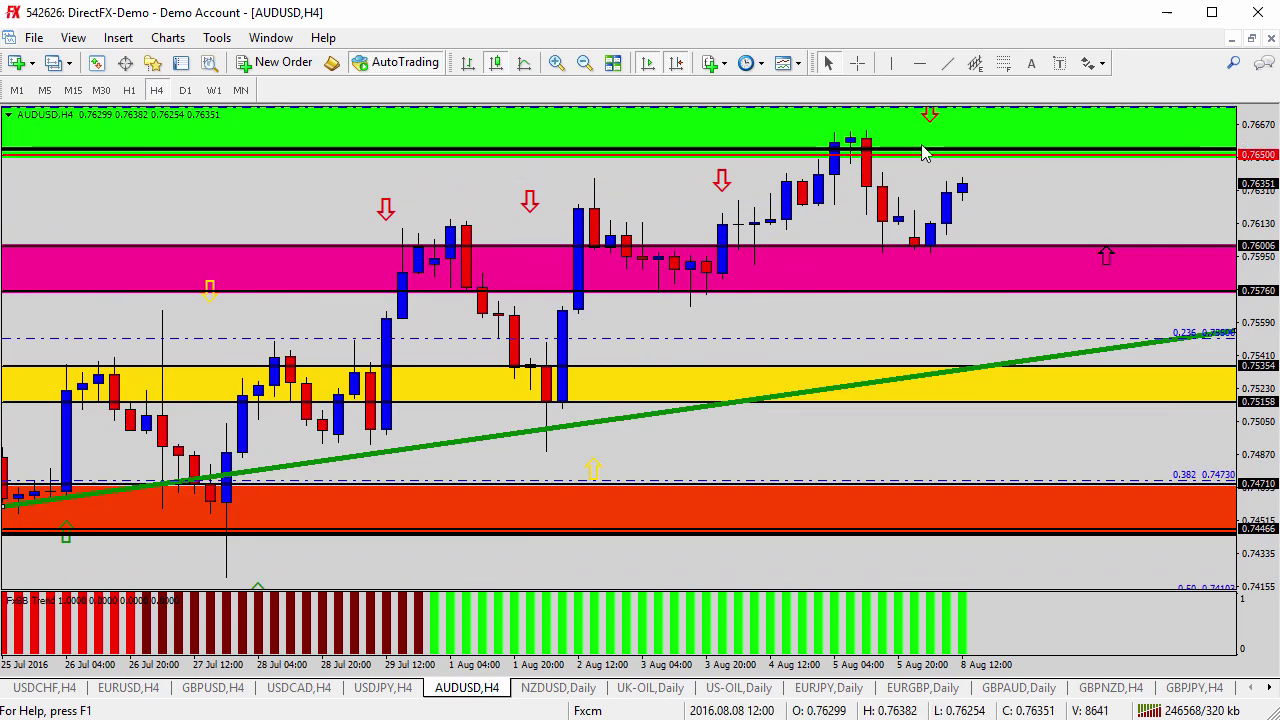
{"action": "left_click", "coordinate": [586, 62]}
{"action": "left_click", "coordinate": [586, 62]}
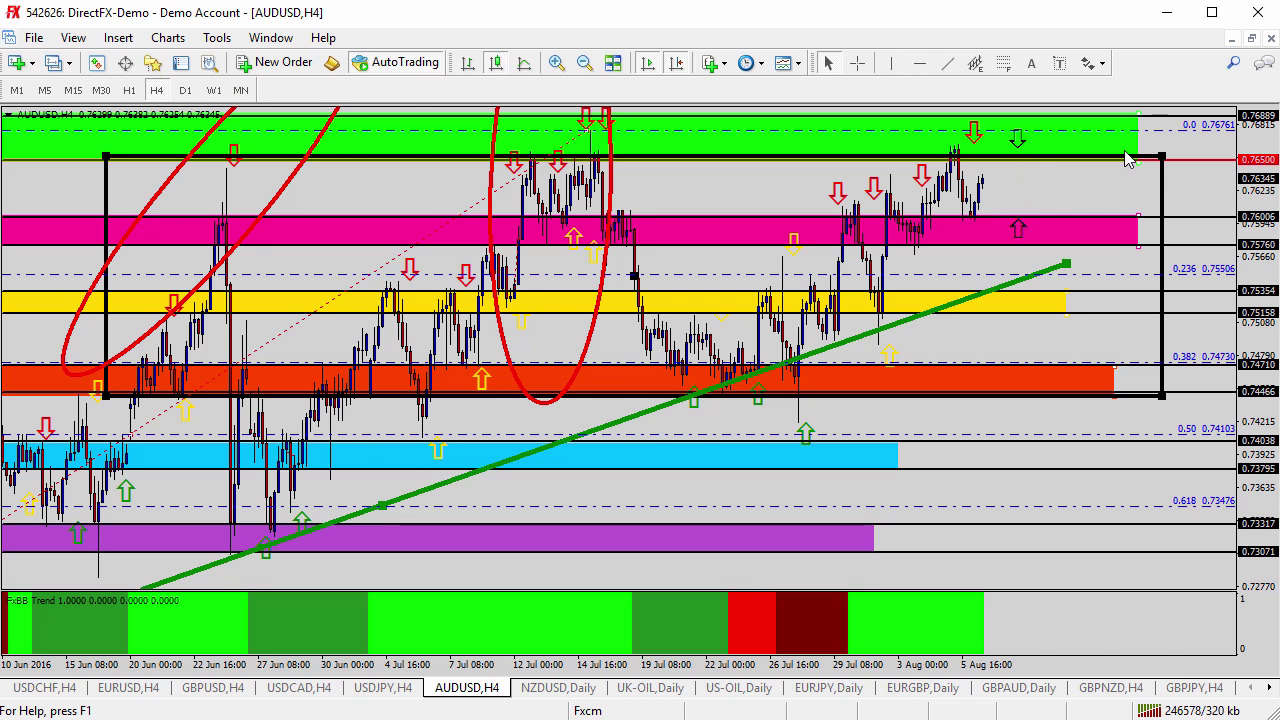
{"action": "left_click_drag", "start_coordinate": [1245, 205], "coordinate": [1258, 232]}
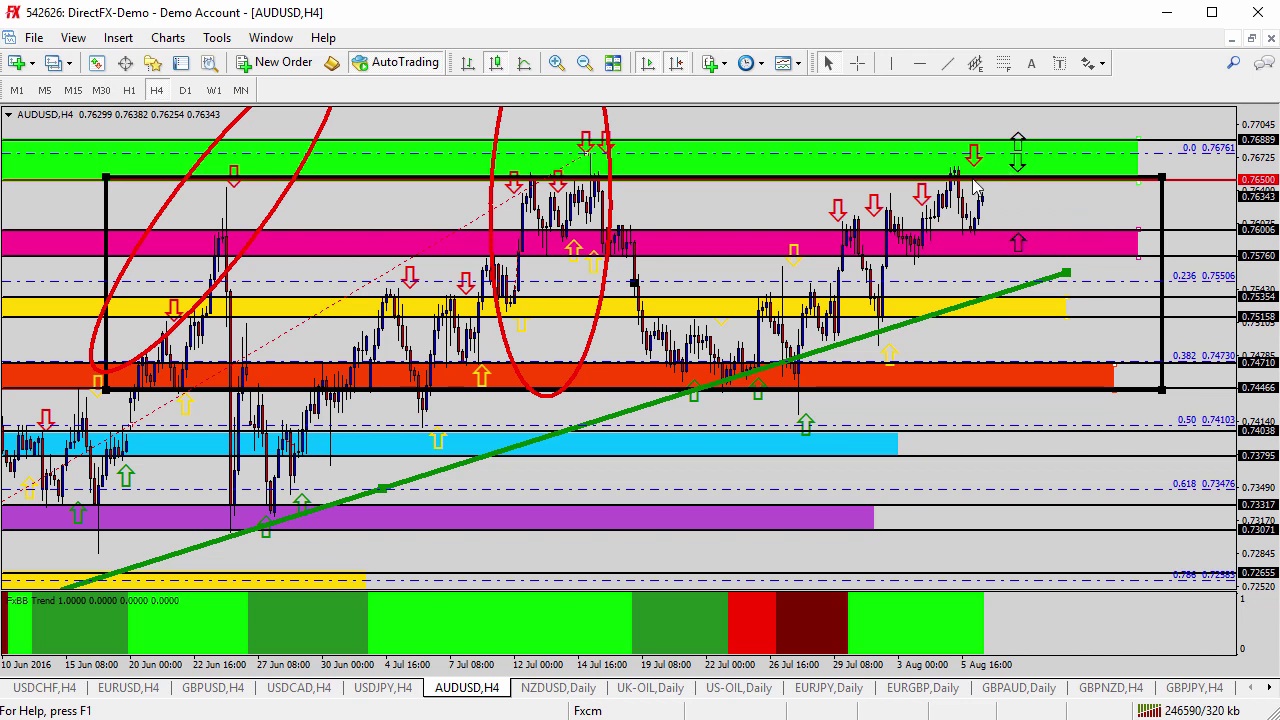
Bring up the NZDUSD daily chart, review its zones, and switch it to the H4 timeframe
{"action": "left_click", "coordinate": [558, 690]}
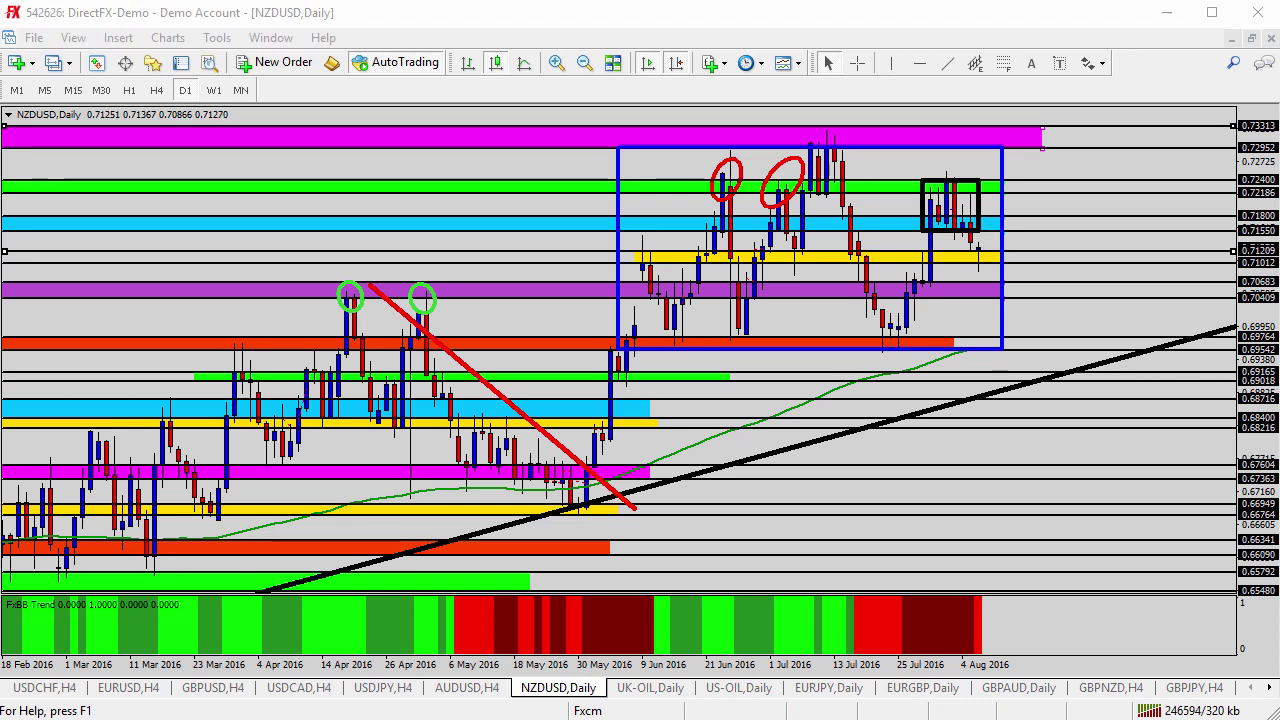
{"action": "left_click", "coordinate": [745, 443]}
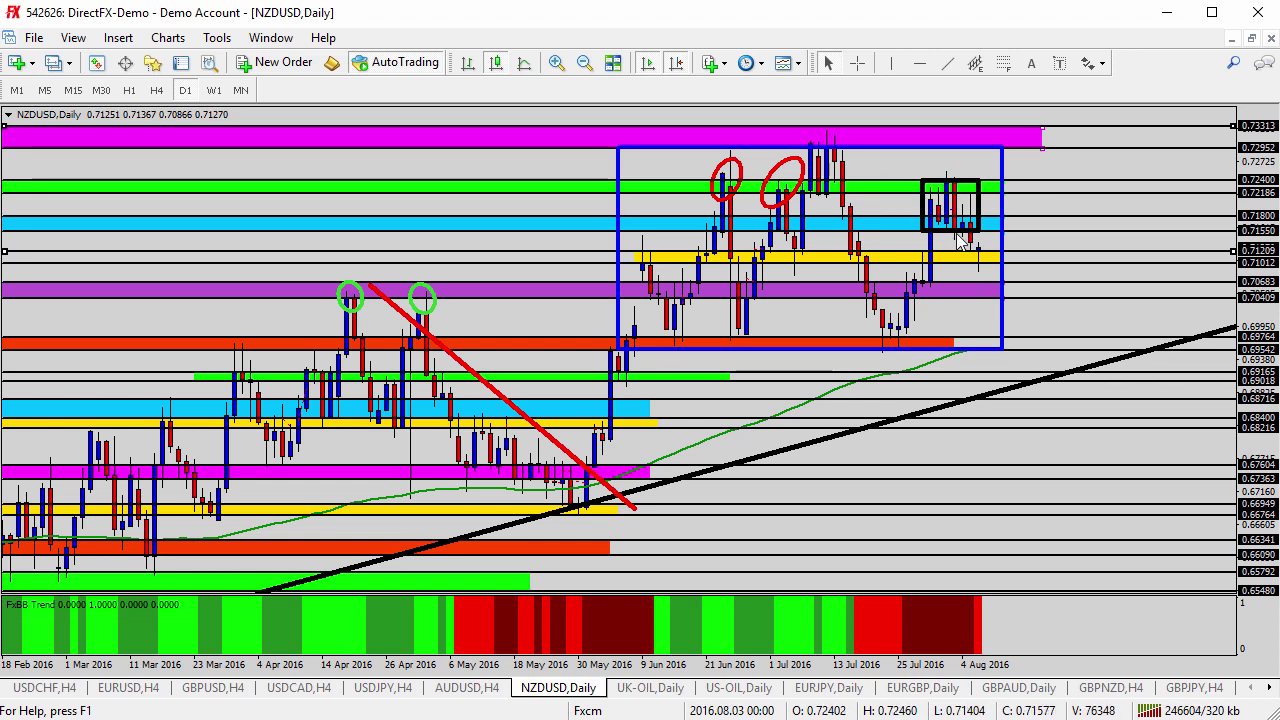
{"action": "left_click", "coordinate": [156, 90]}
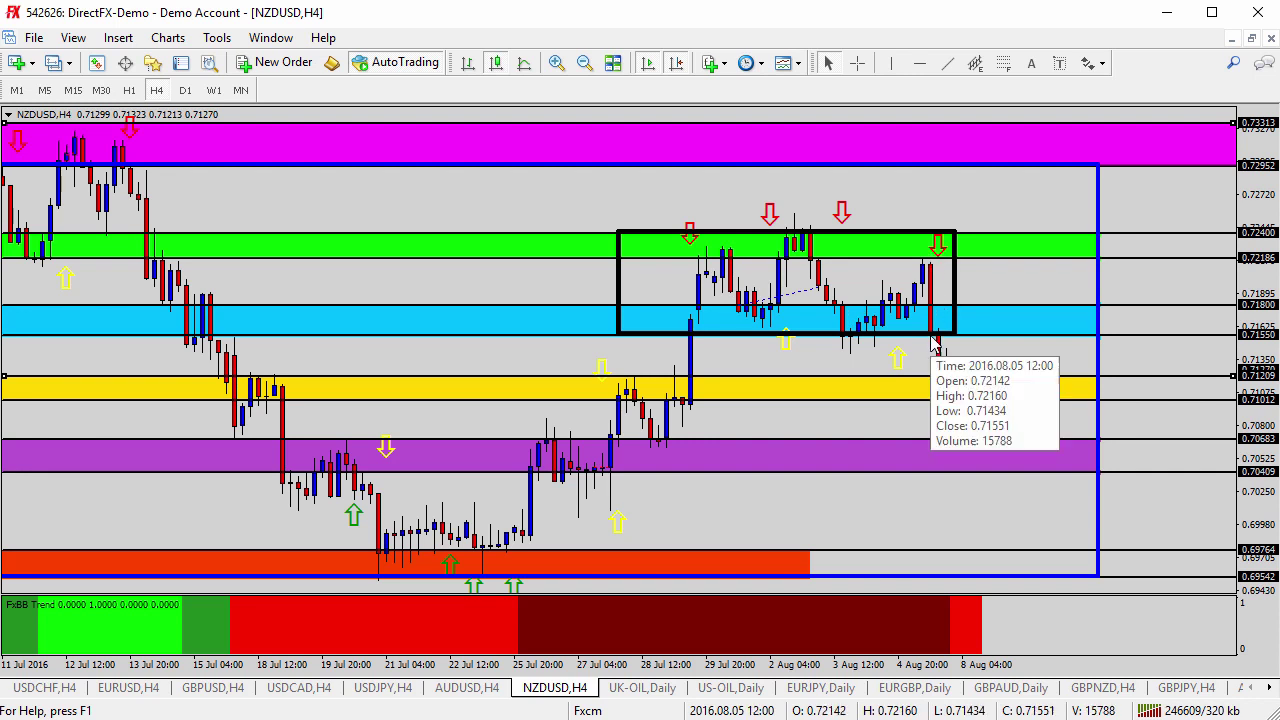
Add a down arrow at the light blue NZDUSD zone's lower edge near 0.71550 and an up arrow at its upper edge near 0.71800
{"action": "left_click", "coordinate": [1101, 63]}
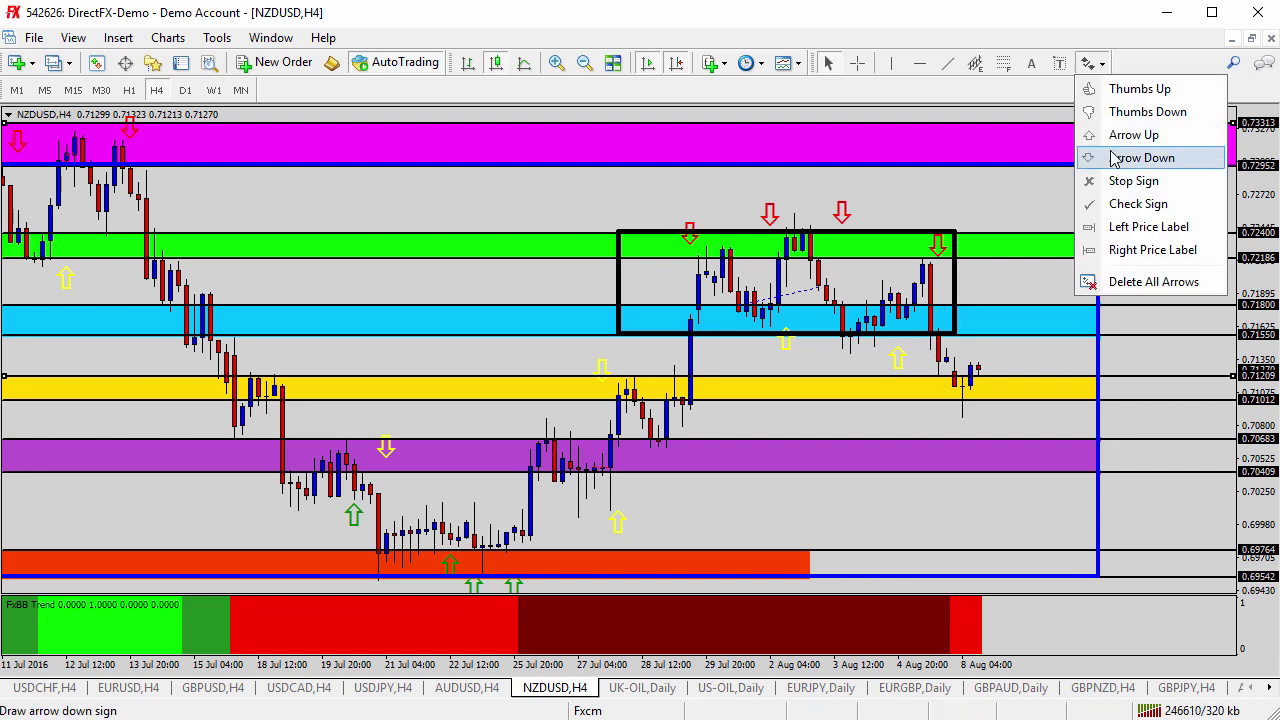
{"action": "left_click", "coordinate": [1125, 158]}
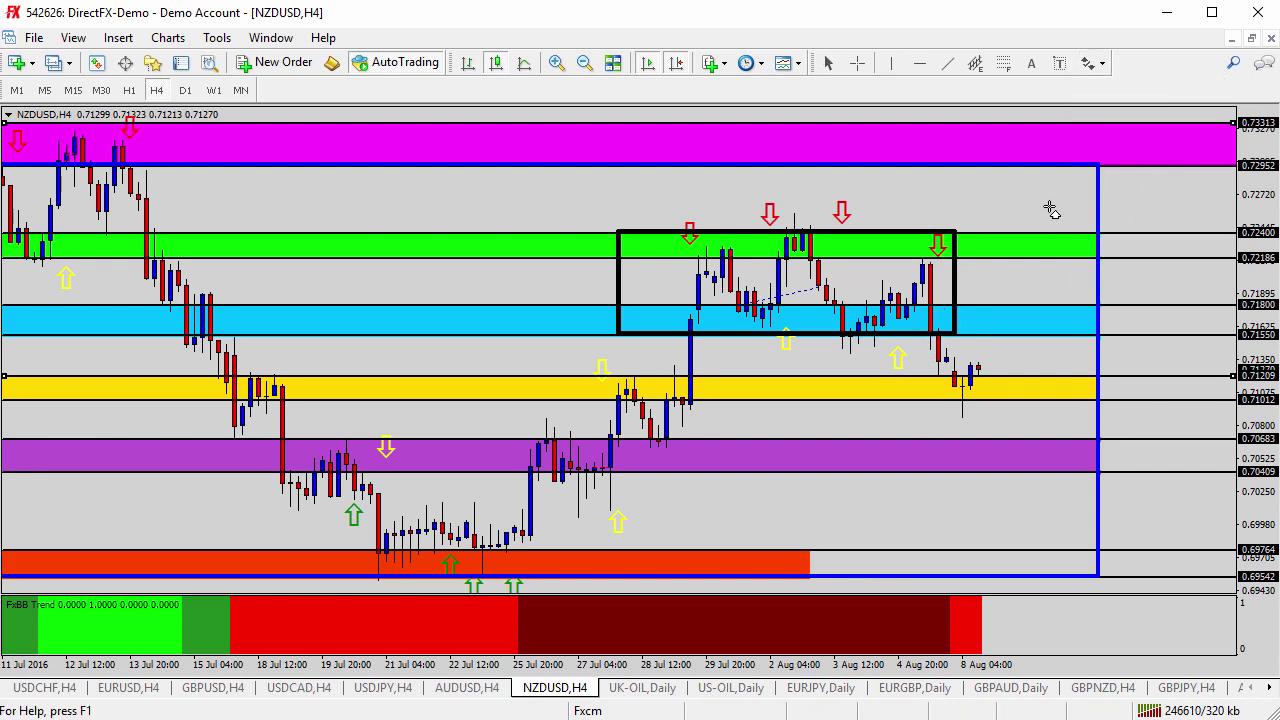
{"action": "left_click", "coordinate": [996, 317]}
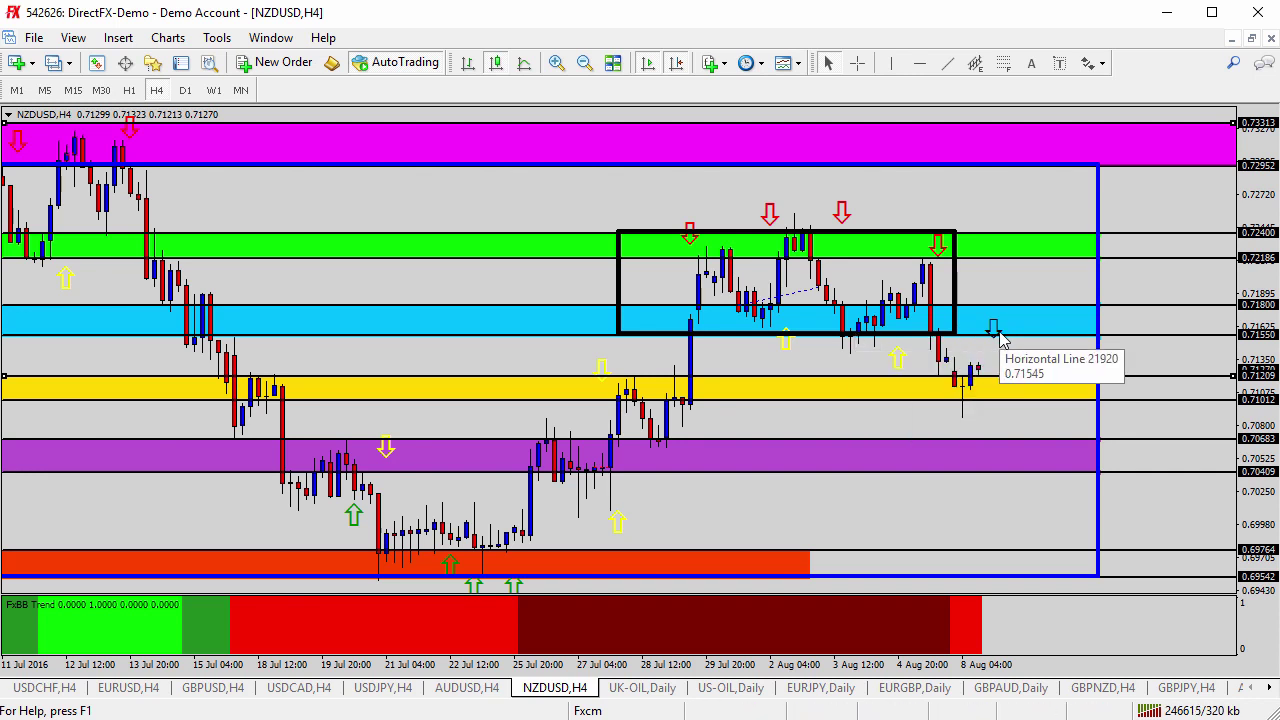
{"action": "left_click", "coordinate": [1092, 63]}
{"action": "left_click", "coordinate": [1113, 135]}
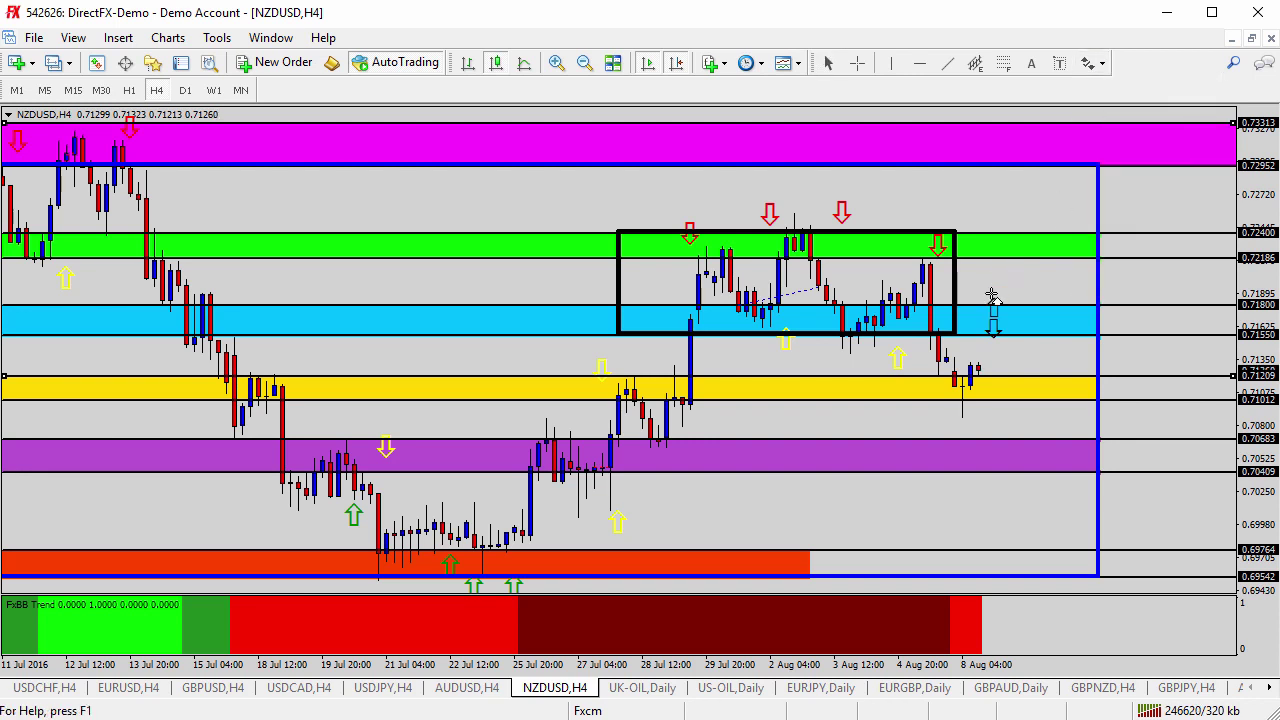
{"action": "left_click", "coordinate": [993, 304]}
Add an up arrow at the yellow NZDUSD zone's upper edge near 0.71209 and a down arrow at its lower edge near 0.71012
{"action": "left_click", "coordinate": [1090, 63]}
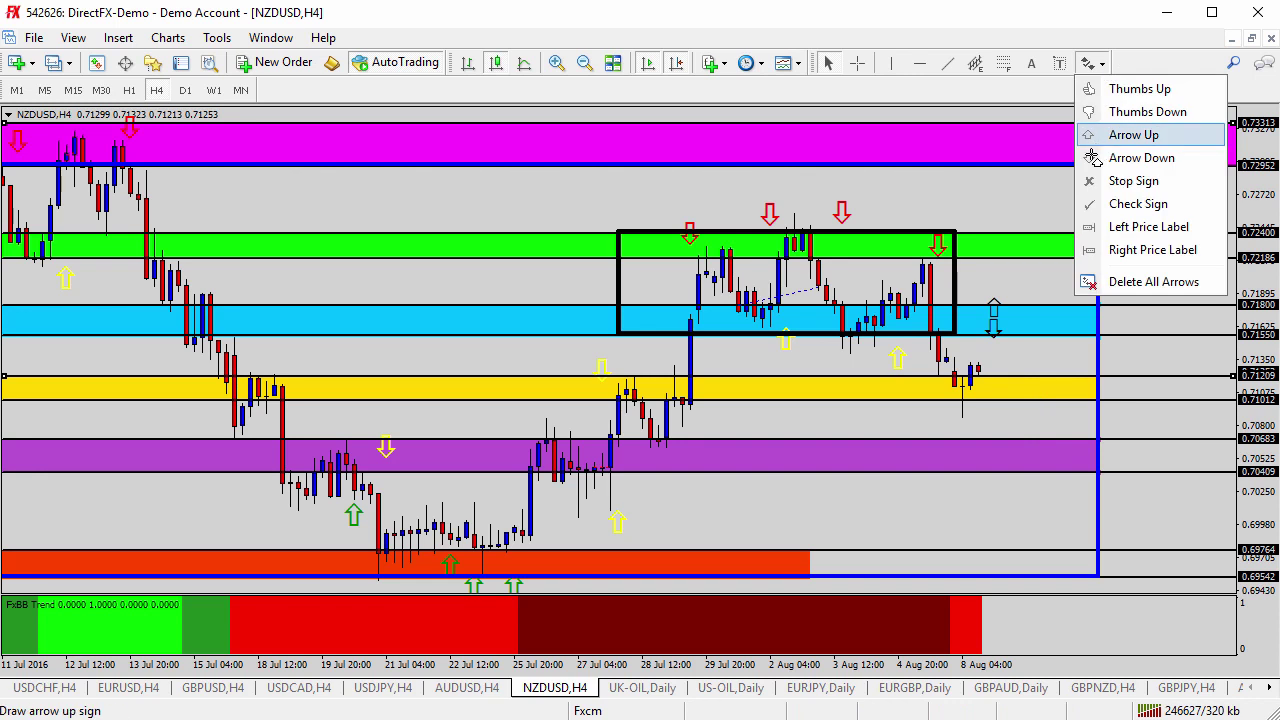
{"action": "left_click", "coordinate": [1097, 142]}
{"action": "left_click", "coordinate": [995, 380]}
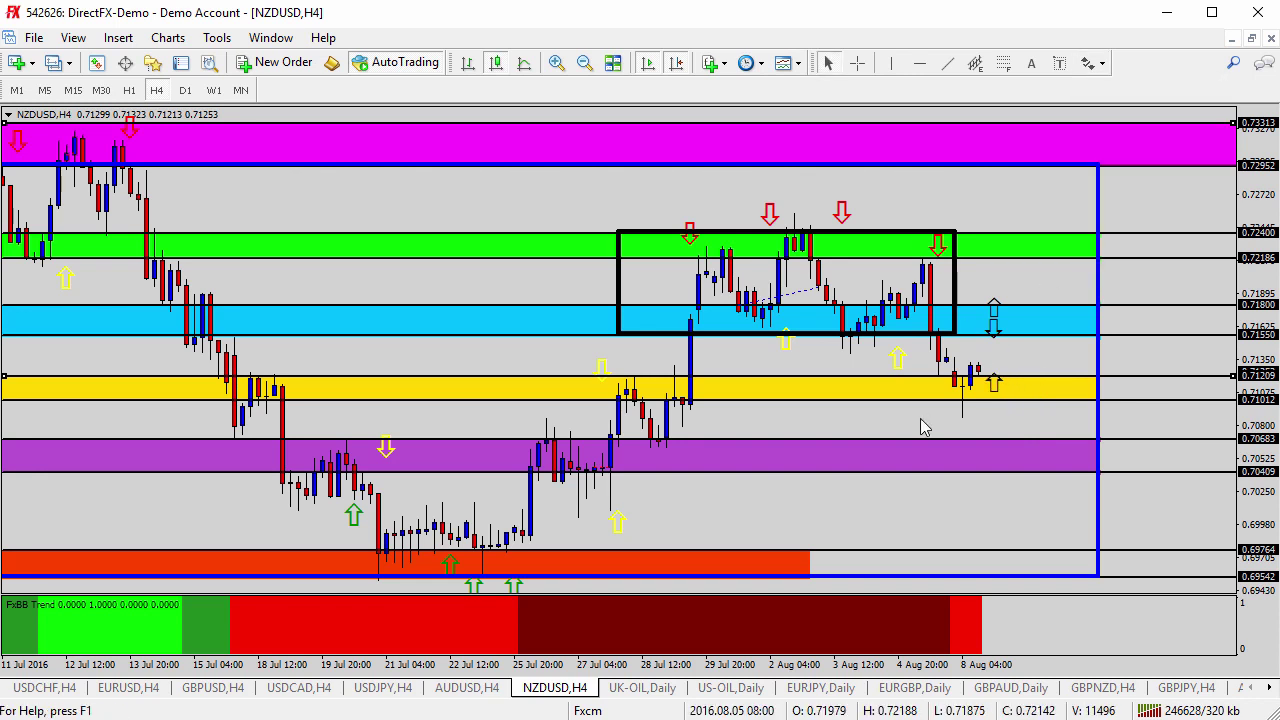
{"action": "left_click", "coordinate": [1089, 68]}
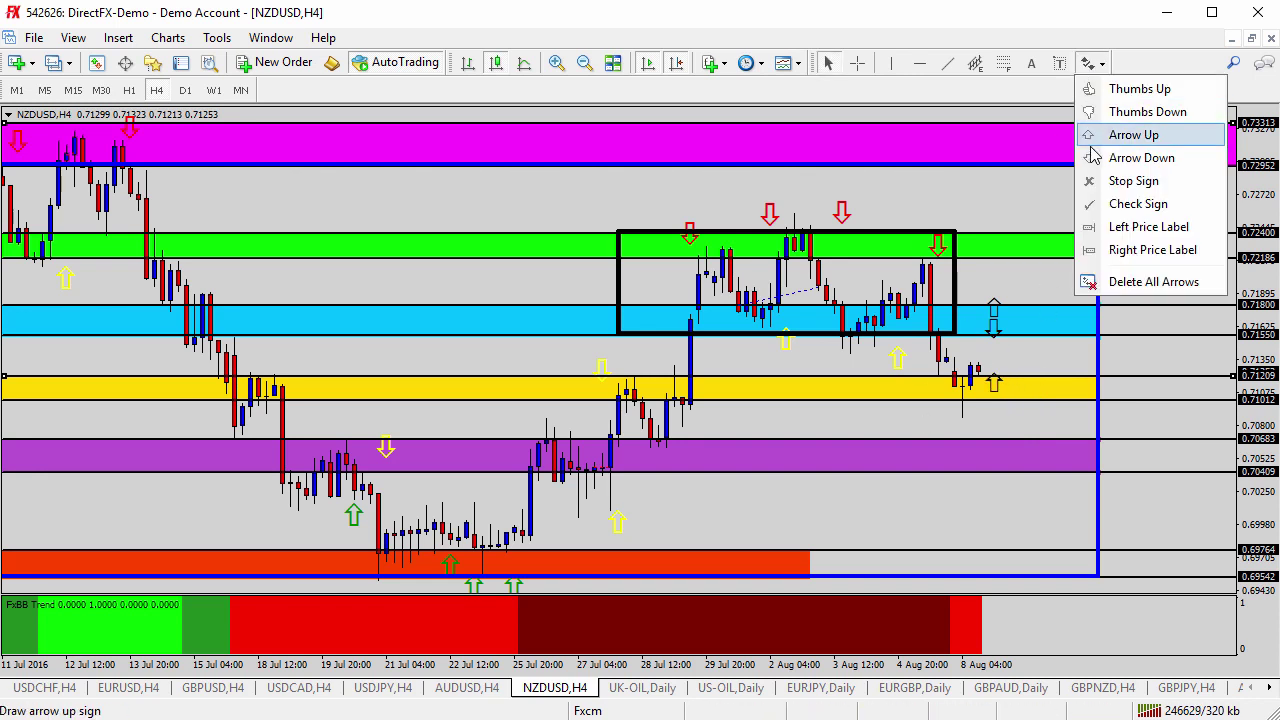
{"action": "left_click", "coordinate": [1097, 154]}
{"action": "left_click", "coordinate": [993, 392]}
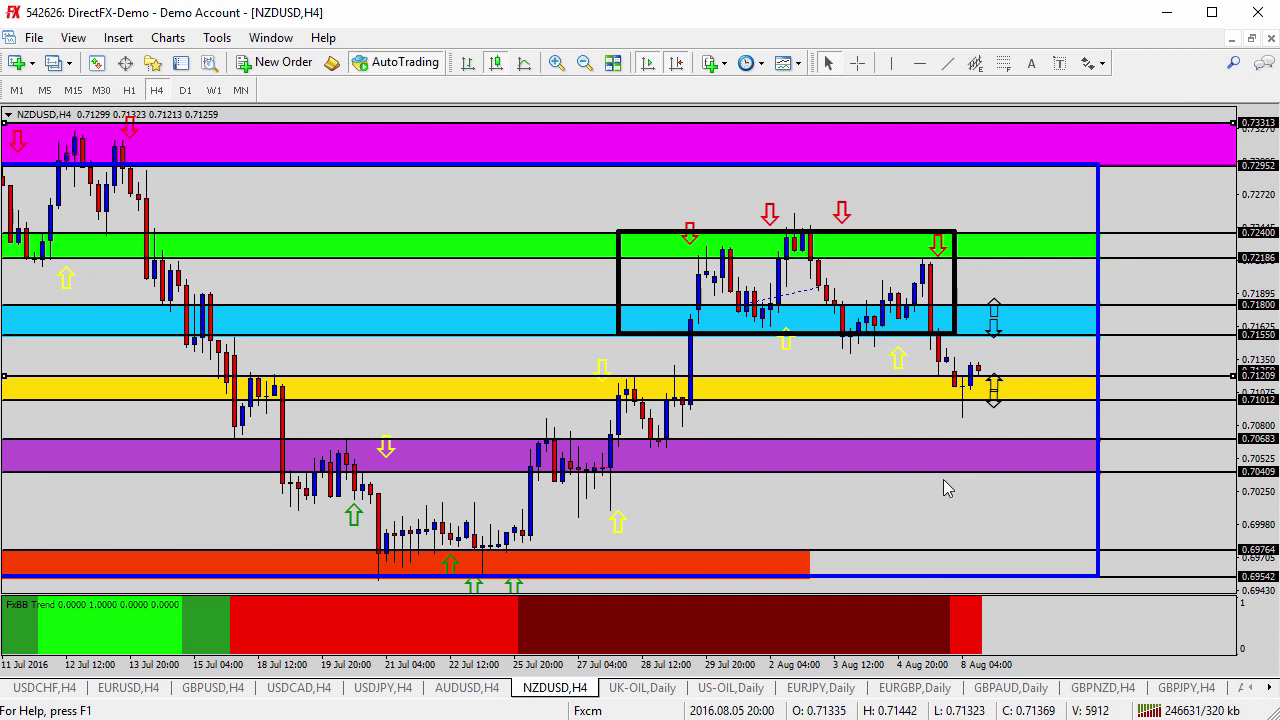